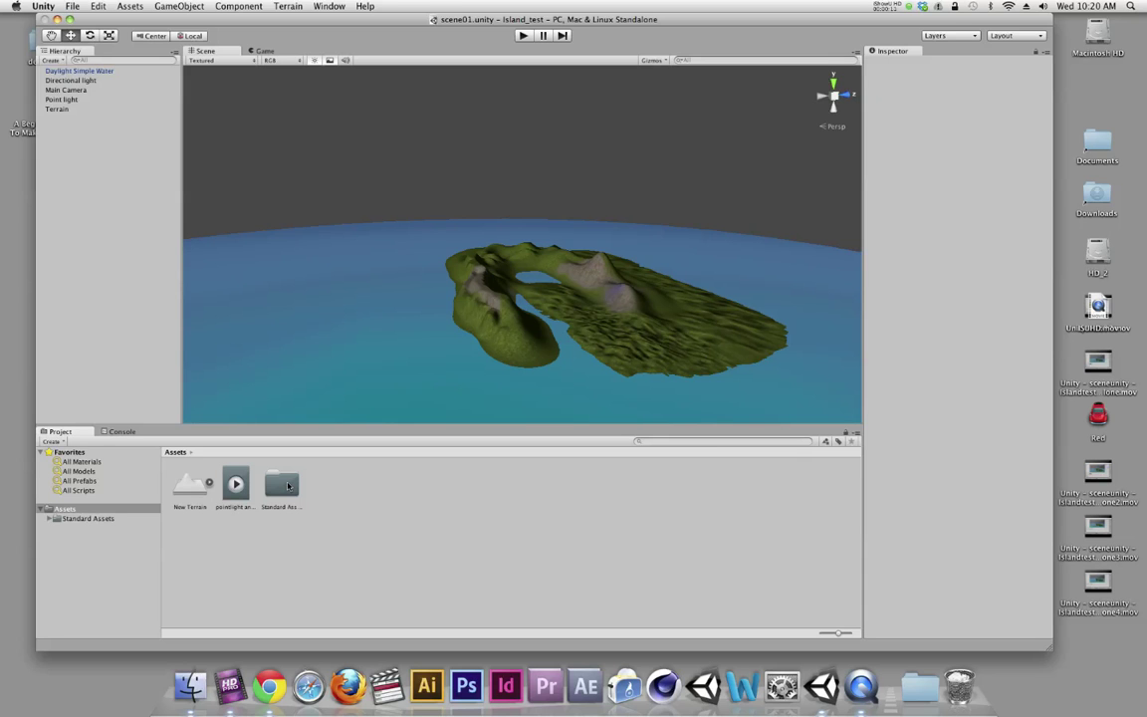
- Save the current island scene under the name 'scene01' with File > Save Scene as
click(65, 7)
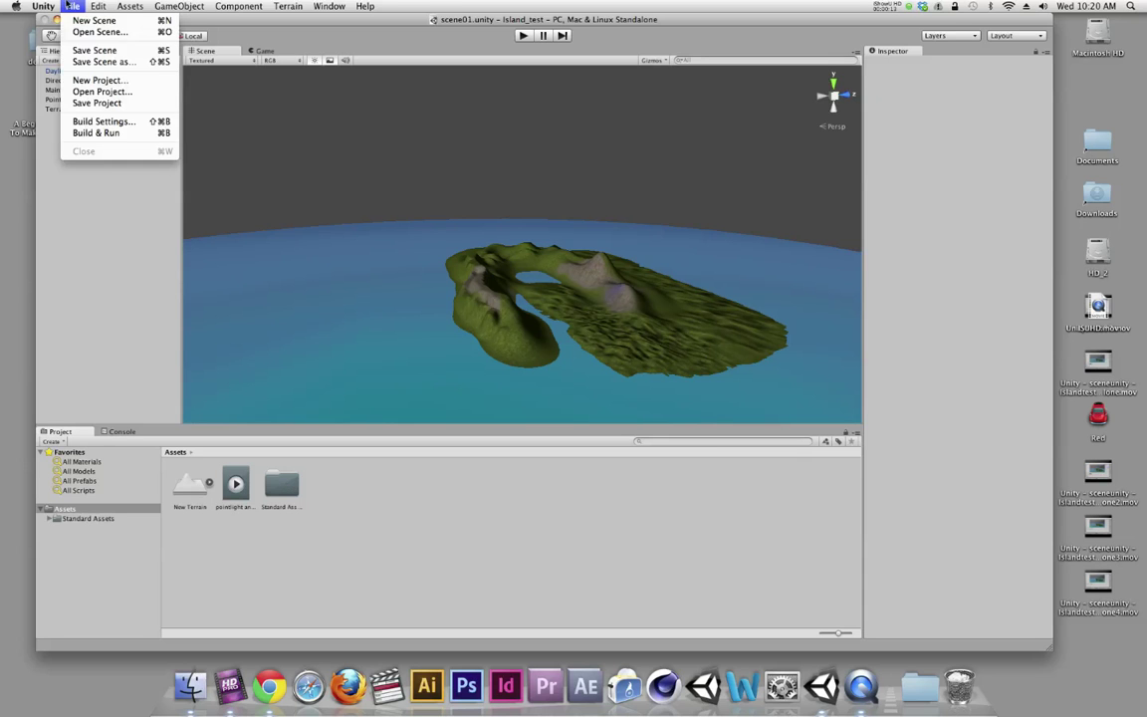
click(92, 62)
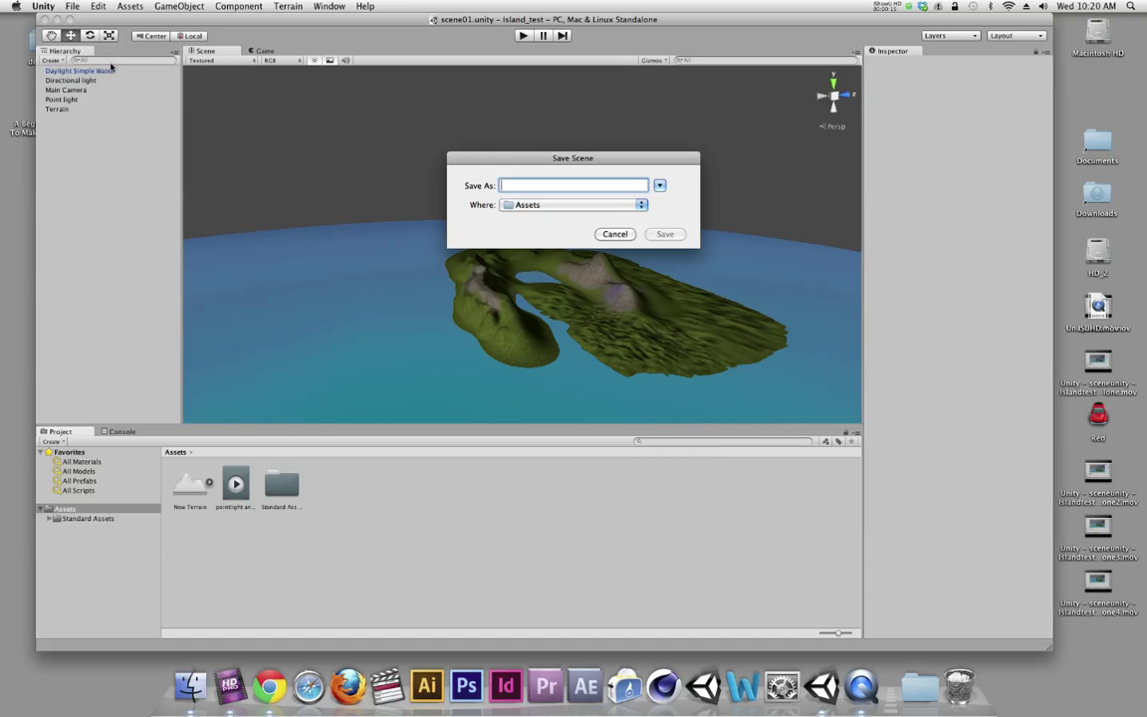
text(scene01)
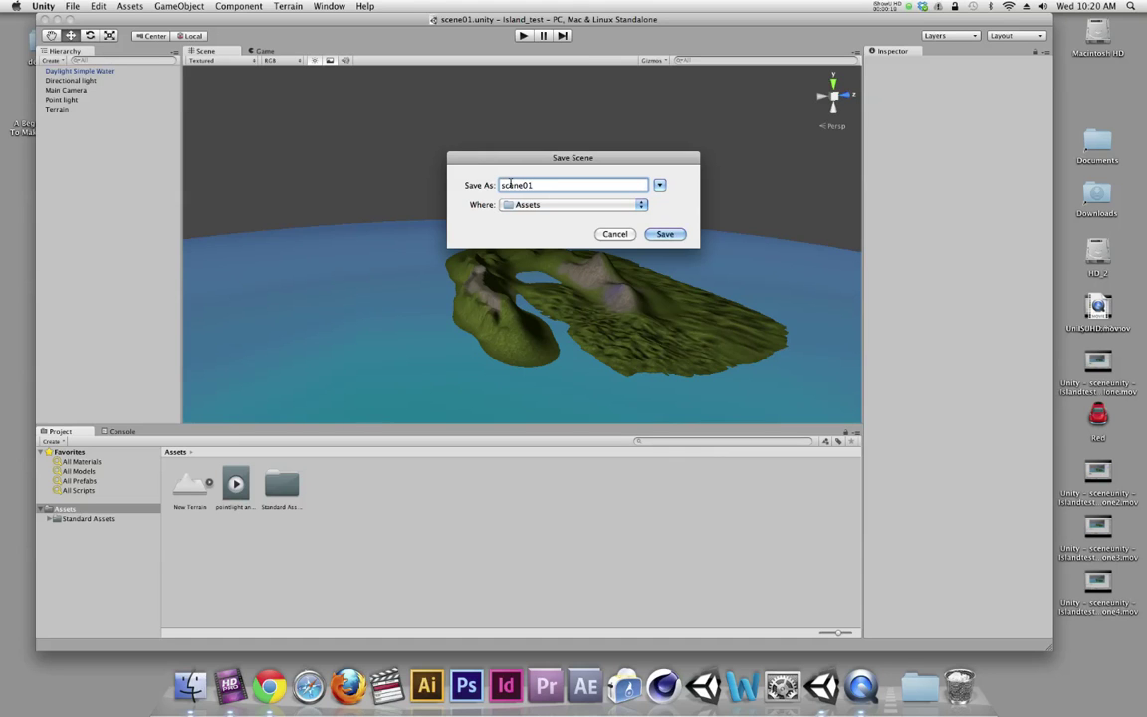
key(Return)
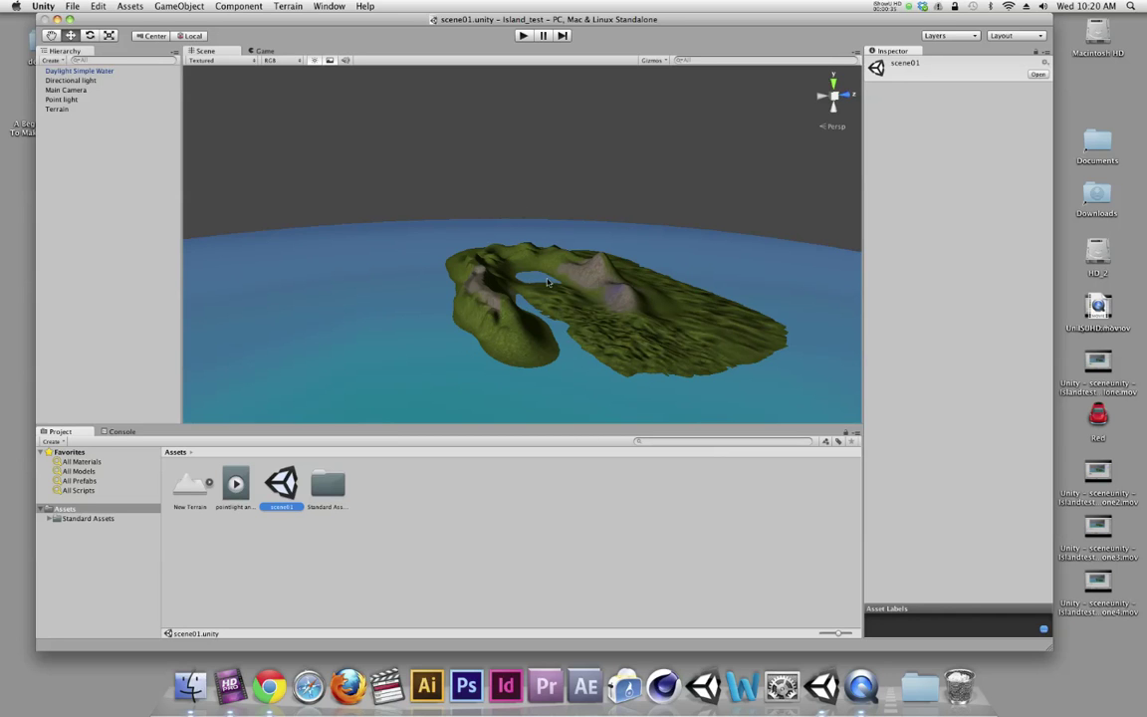
- Select Daylight Simple Water and drag it up to Y 21.109, flooding most of the island
click(61, 508)
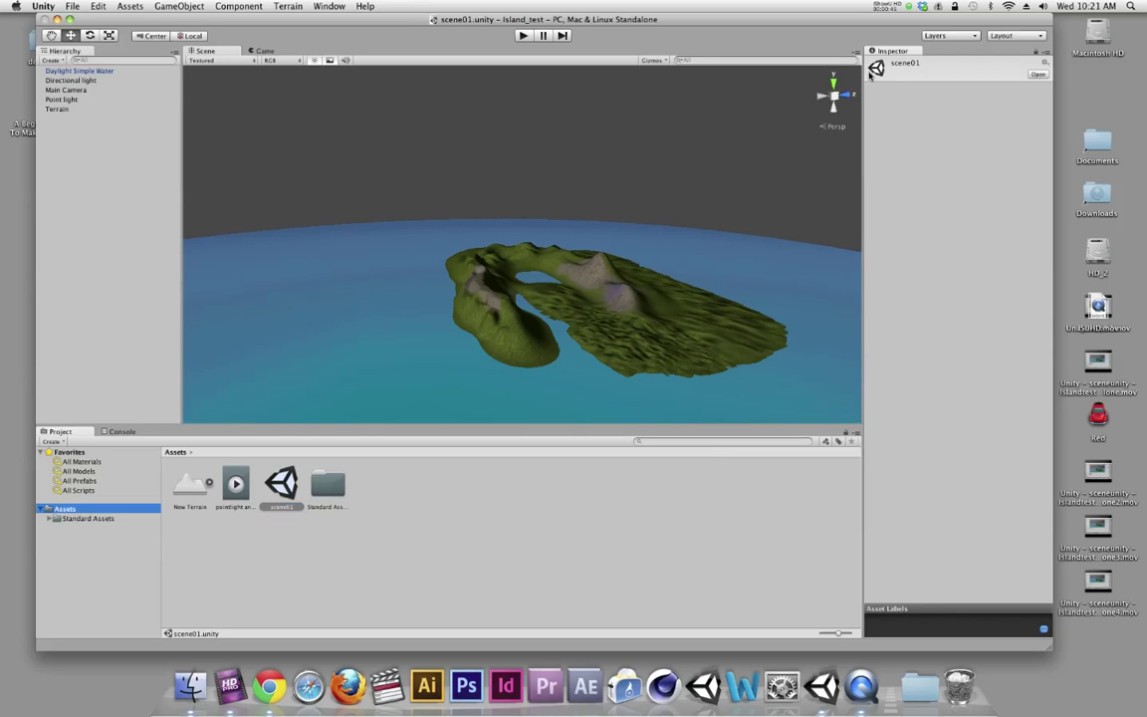
click(280, 486)
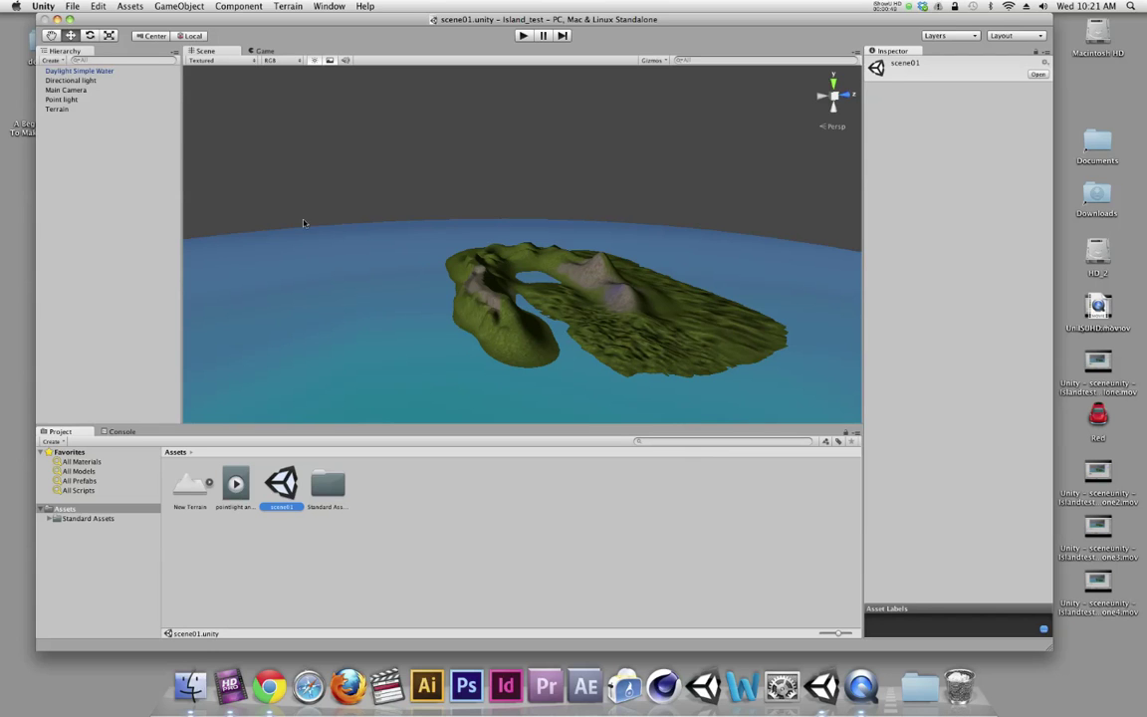
click(65, 78)
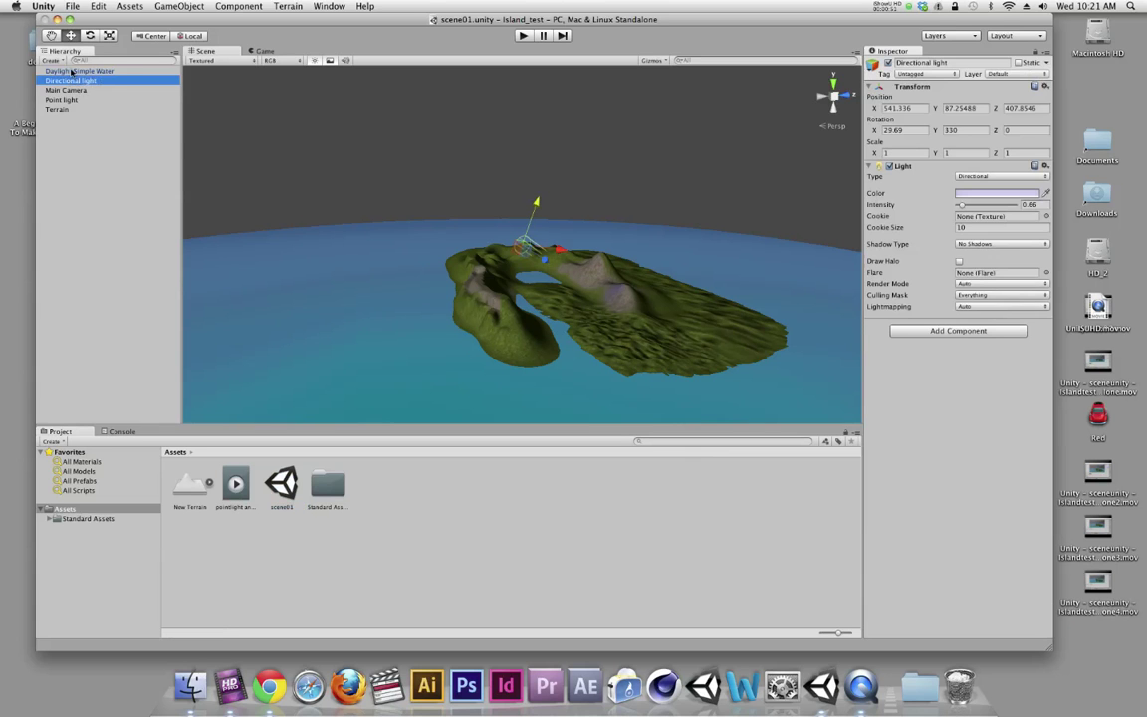
click(61, 90)
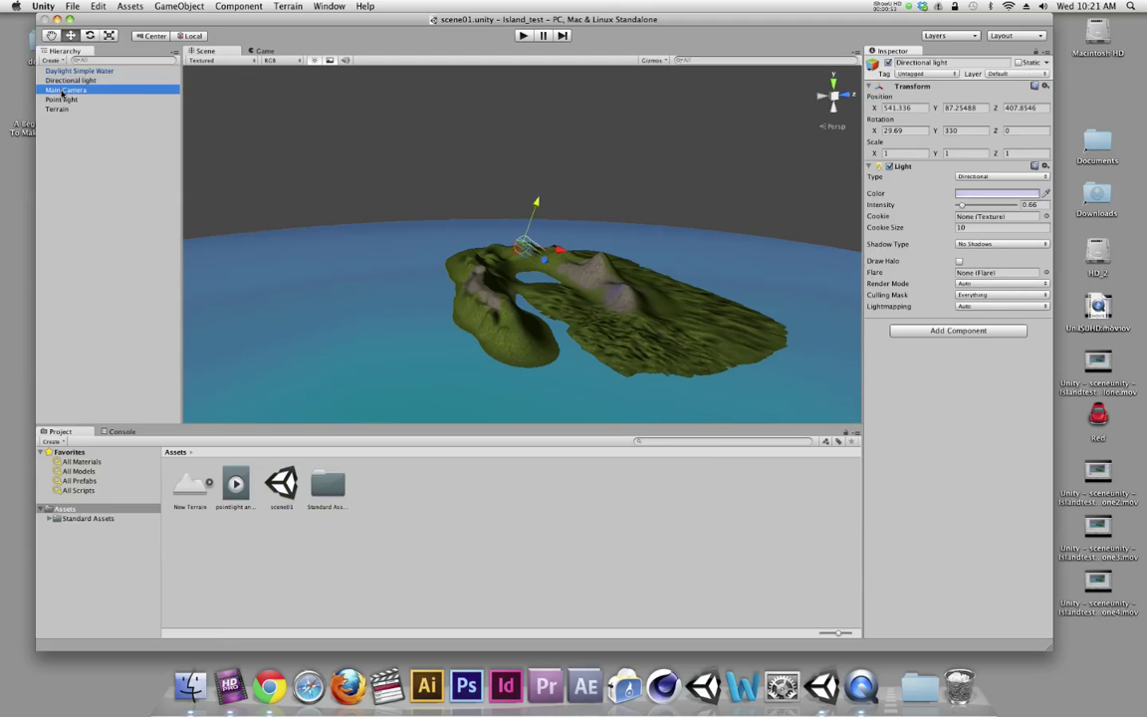
click(60, 71)
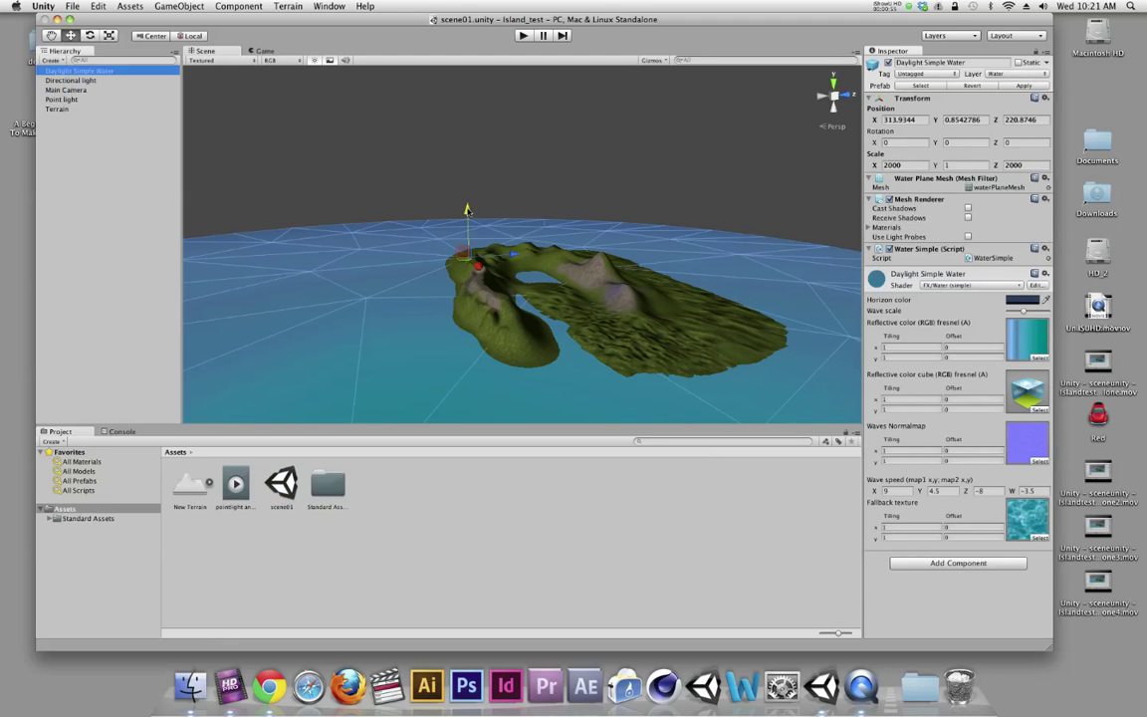
drag(465, 210, 467, 205)
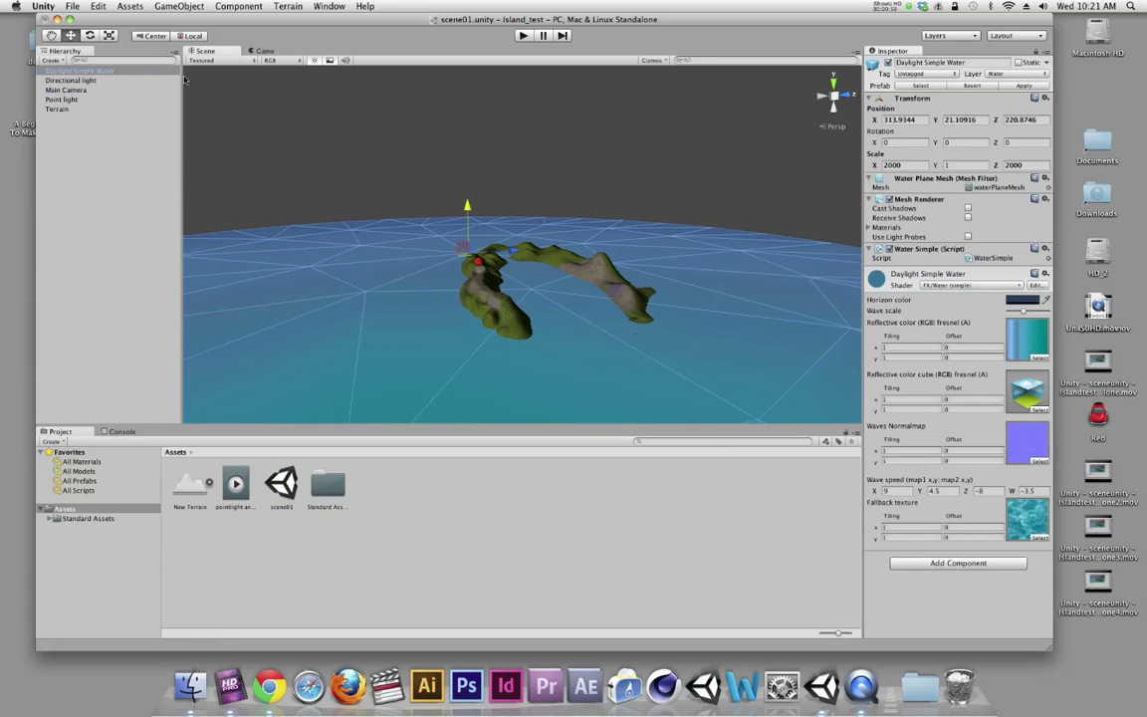
- Save the flooded island as a second scene named 'scene02'
click(73, 5)
click(79, 66)
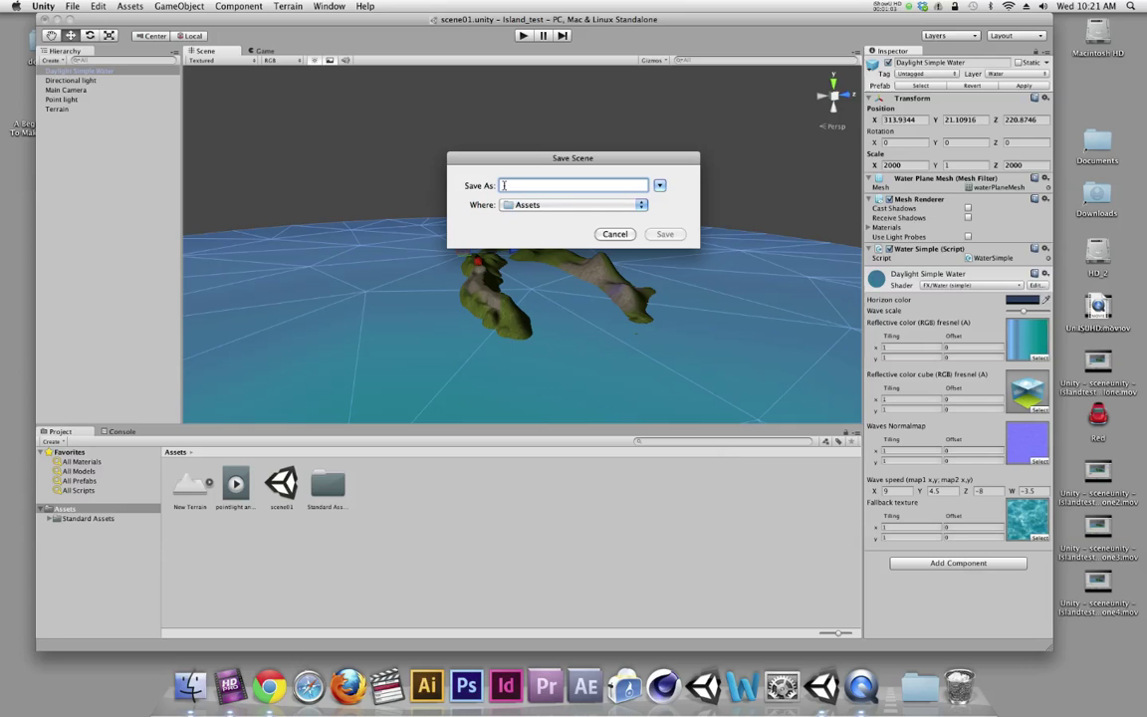
text(scene02)
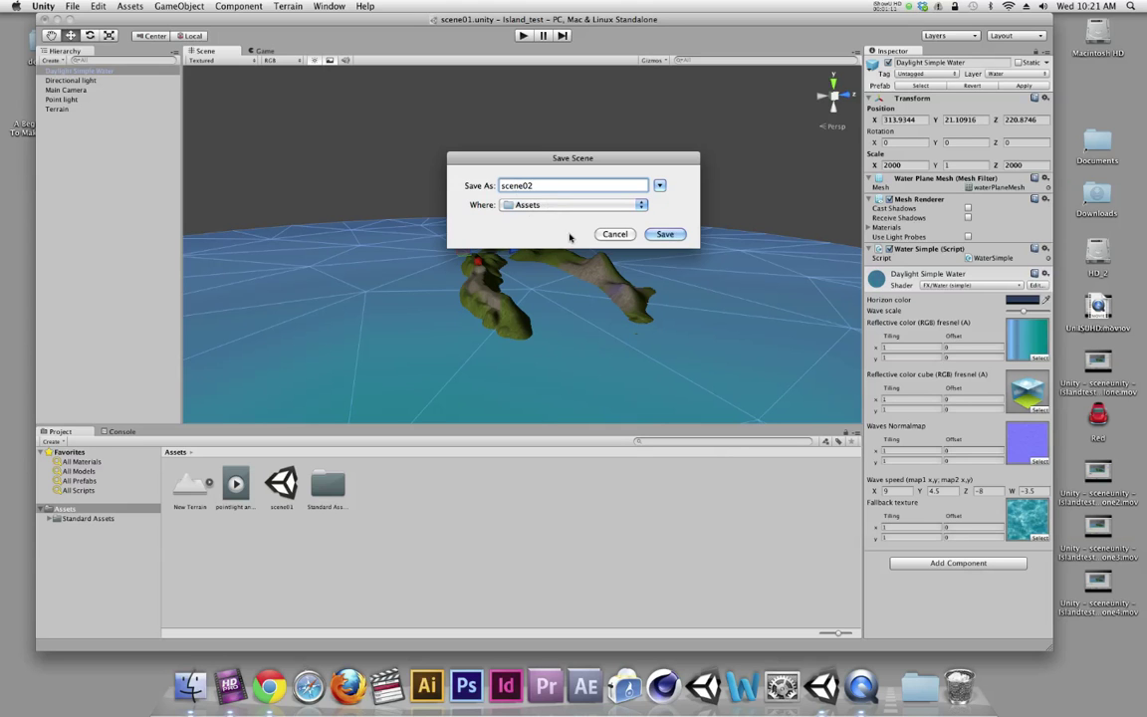
click(665, 235)
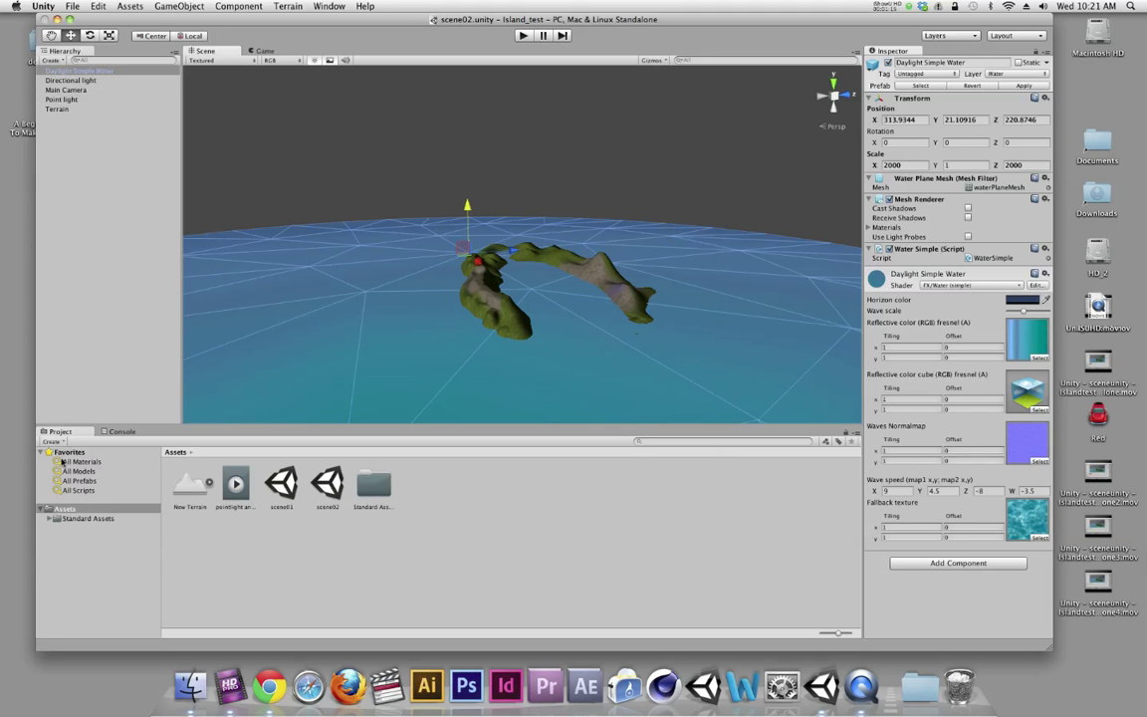
- Open scene01 from the Assets folder to bring back the unflooded island
click(49, 509)
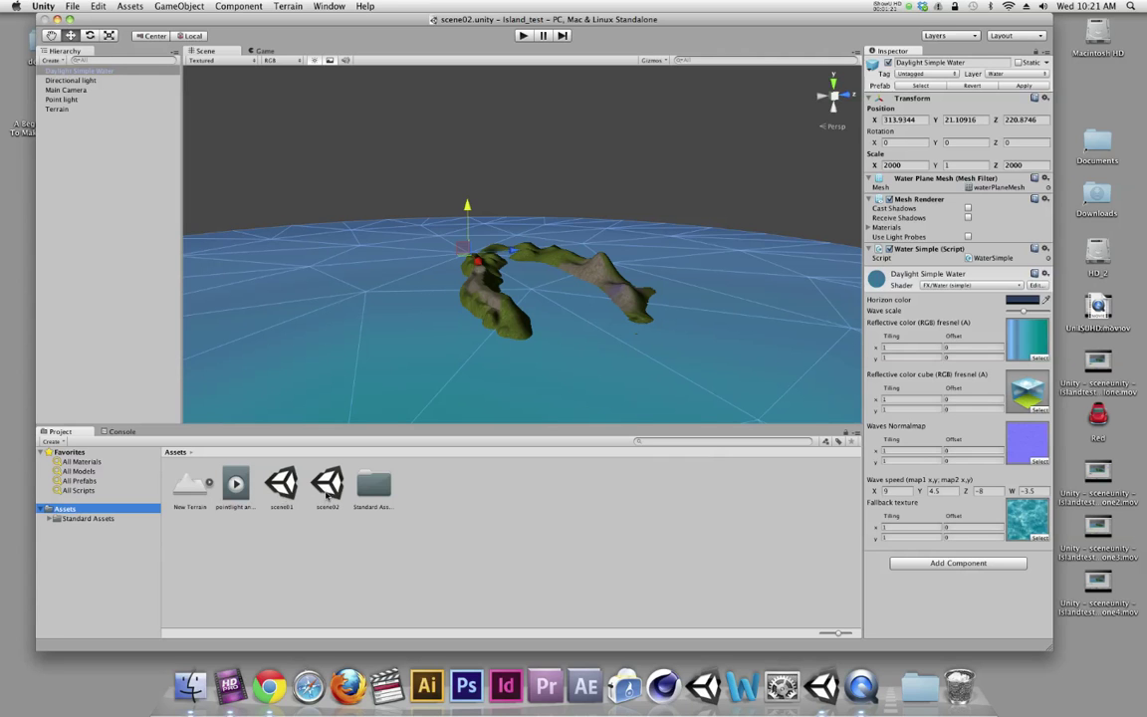
double_click(280, 485)
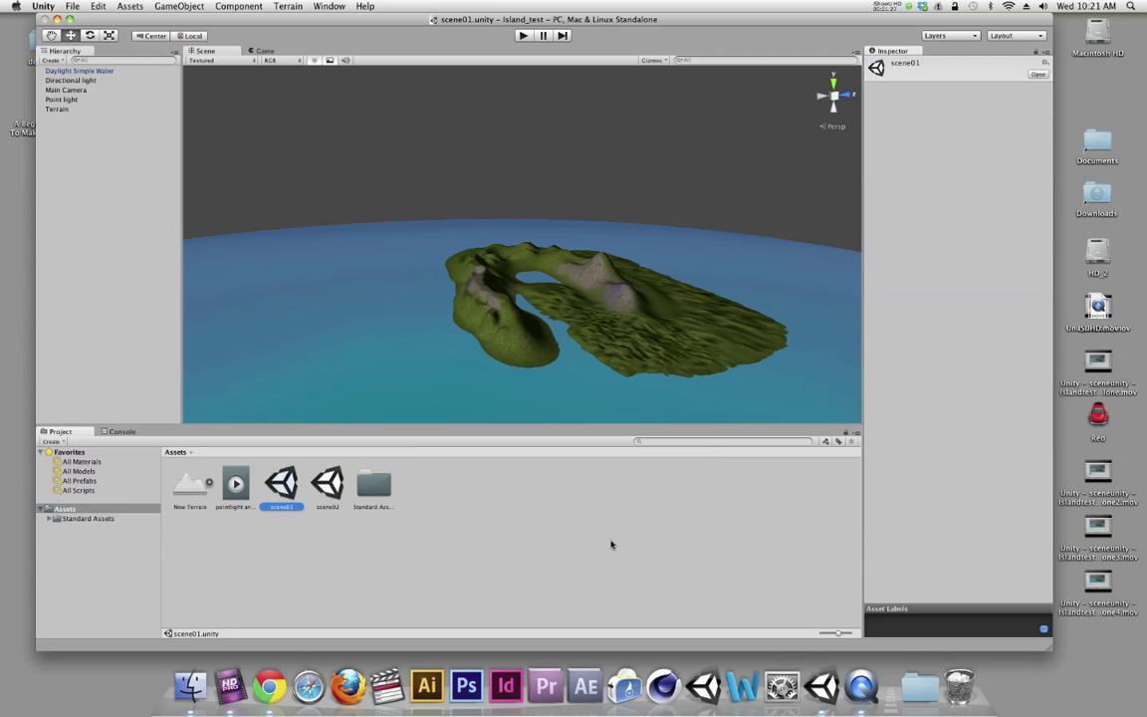
- Hide Unity and browse the Red drive to VCD2816 > Island_test > Assets in Finder
key(super+h)
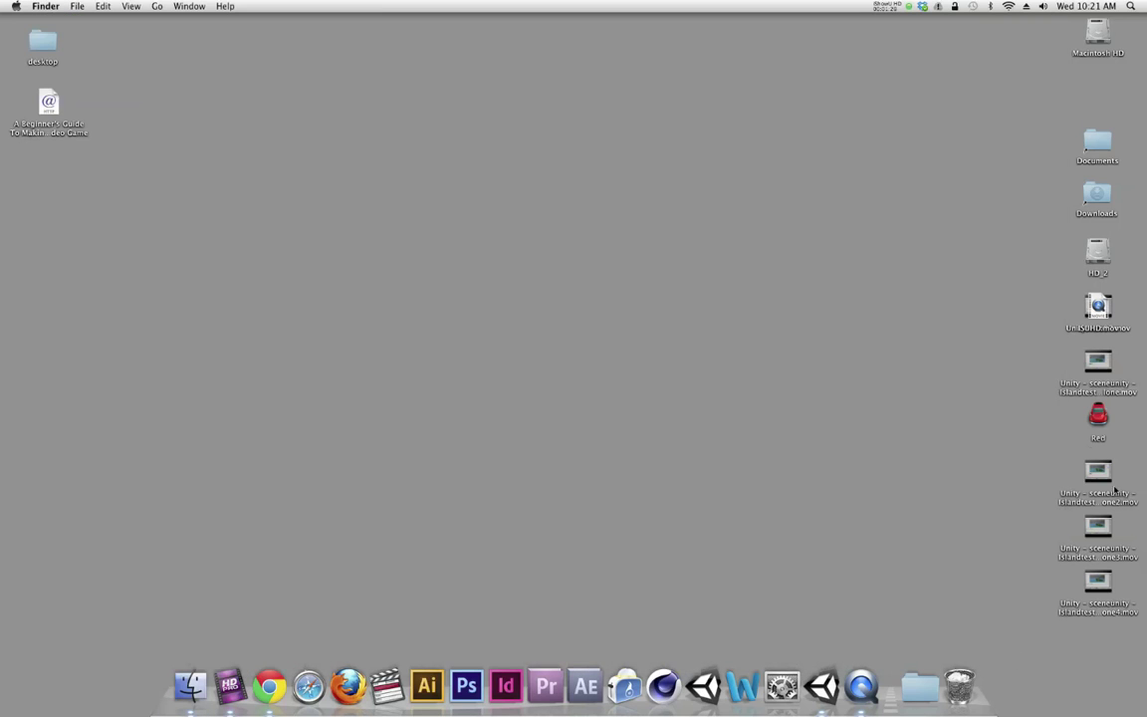
double_click(1097, 416)
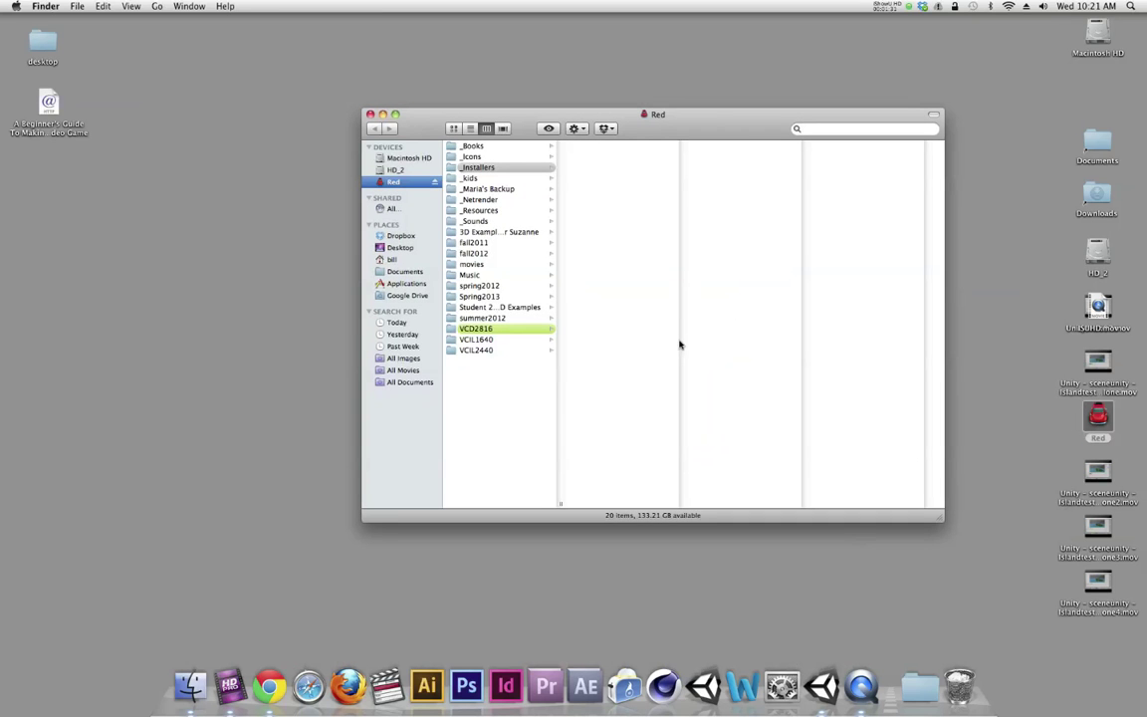
click(490, 331)
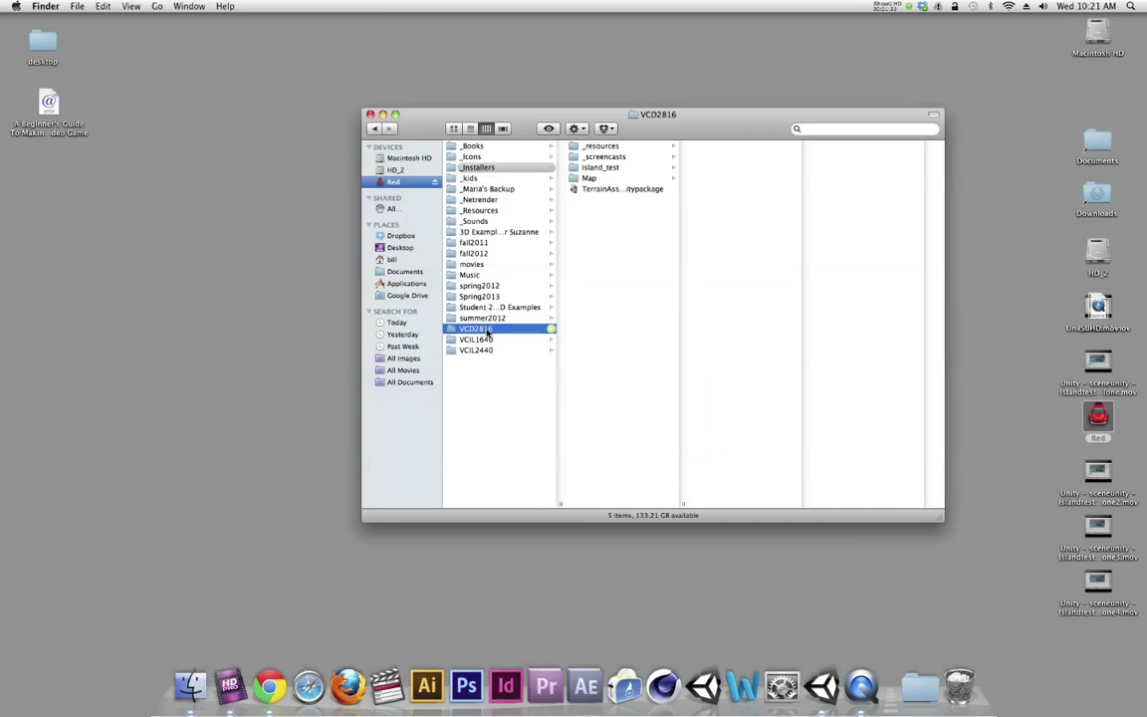
click(596, 167)
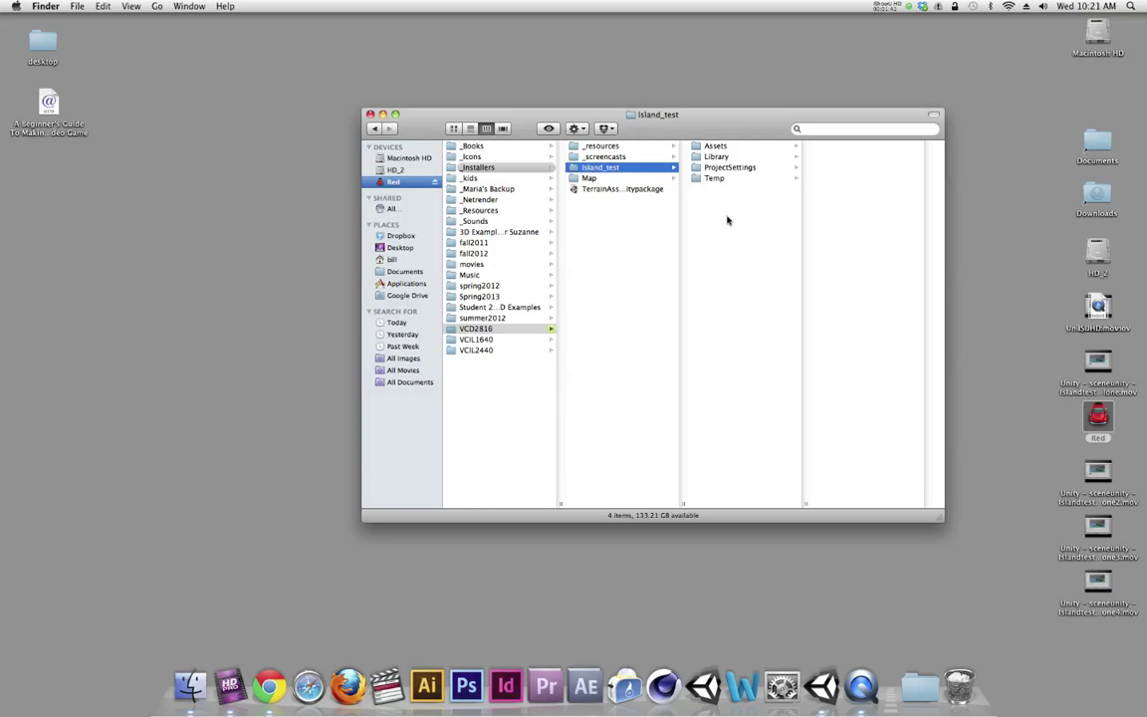
click(710, 178)
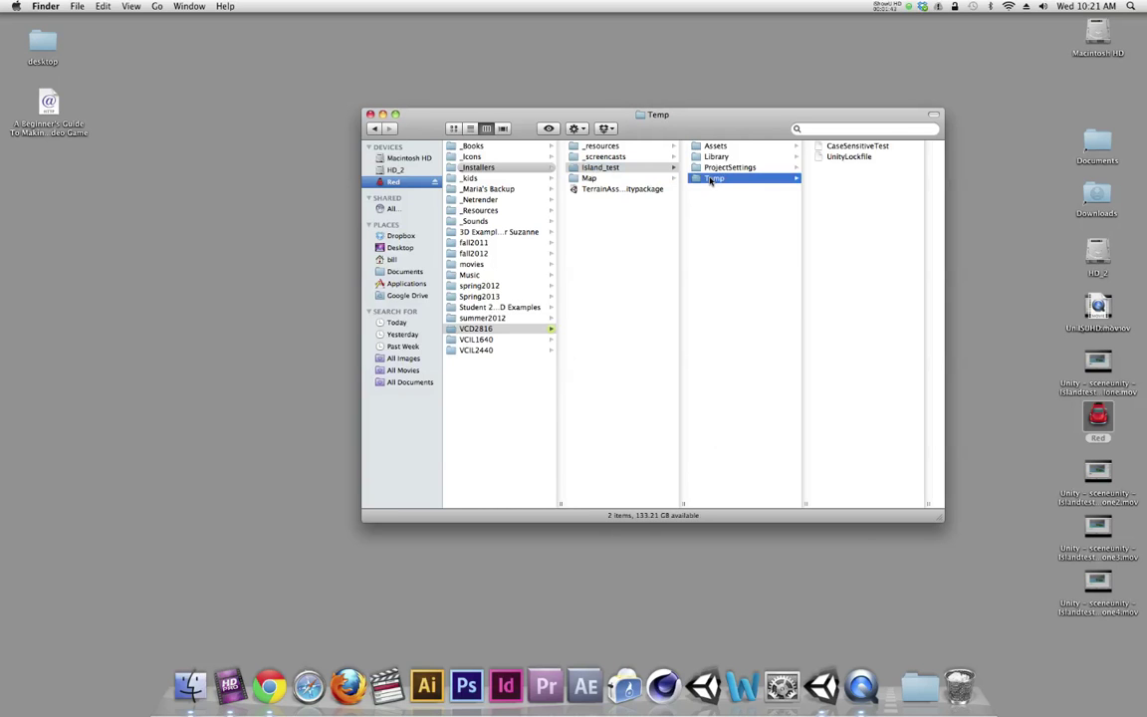
click(712, 168)
click(718, 157)
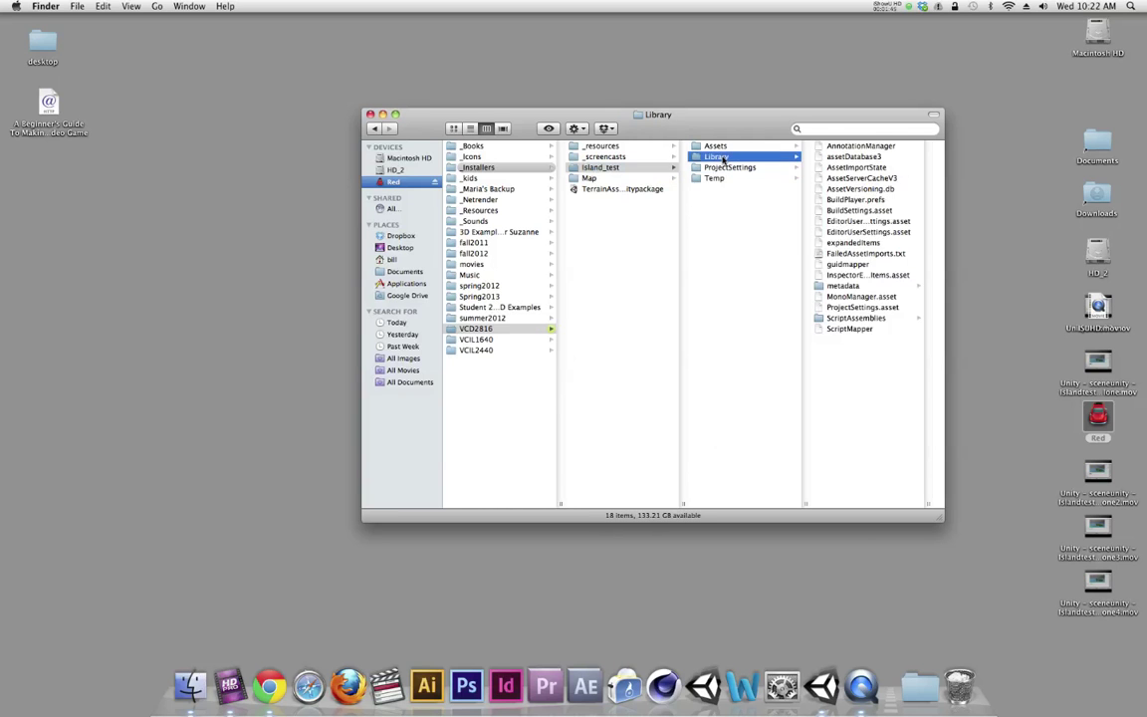
click(714, 147)
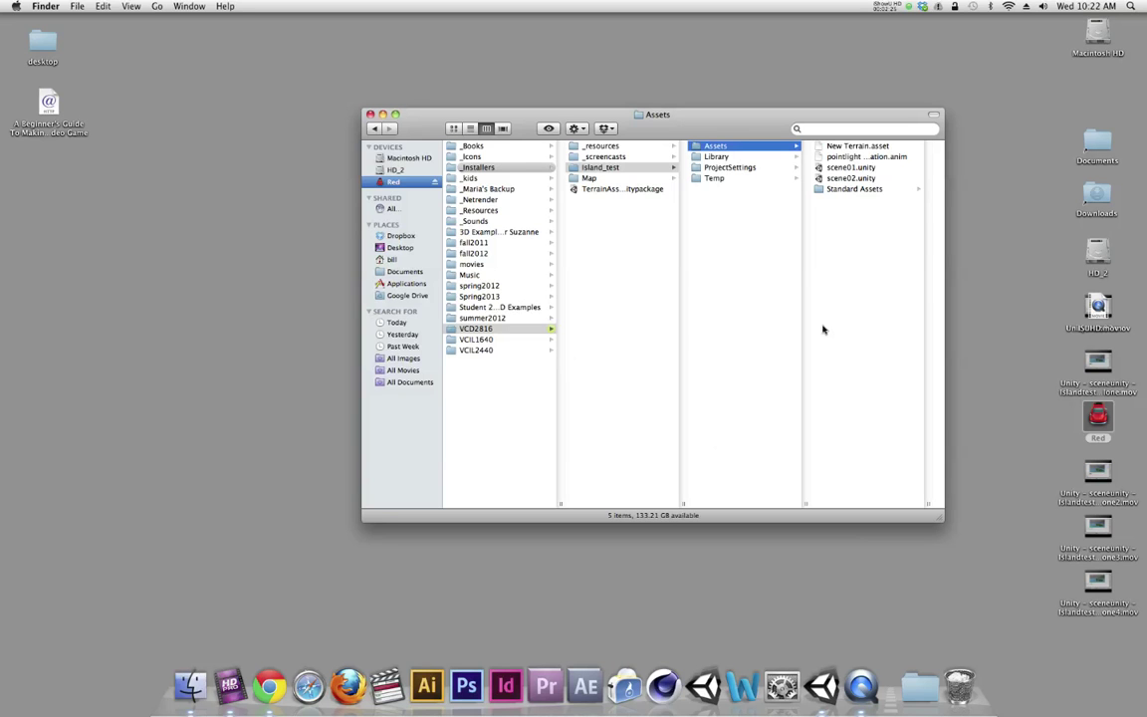
- Bring the Unity editor back to the front from the Dock
click(821, 687)
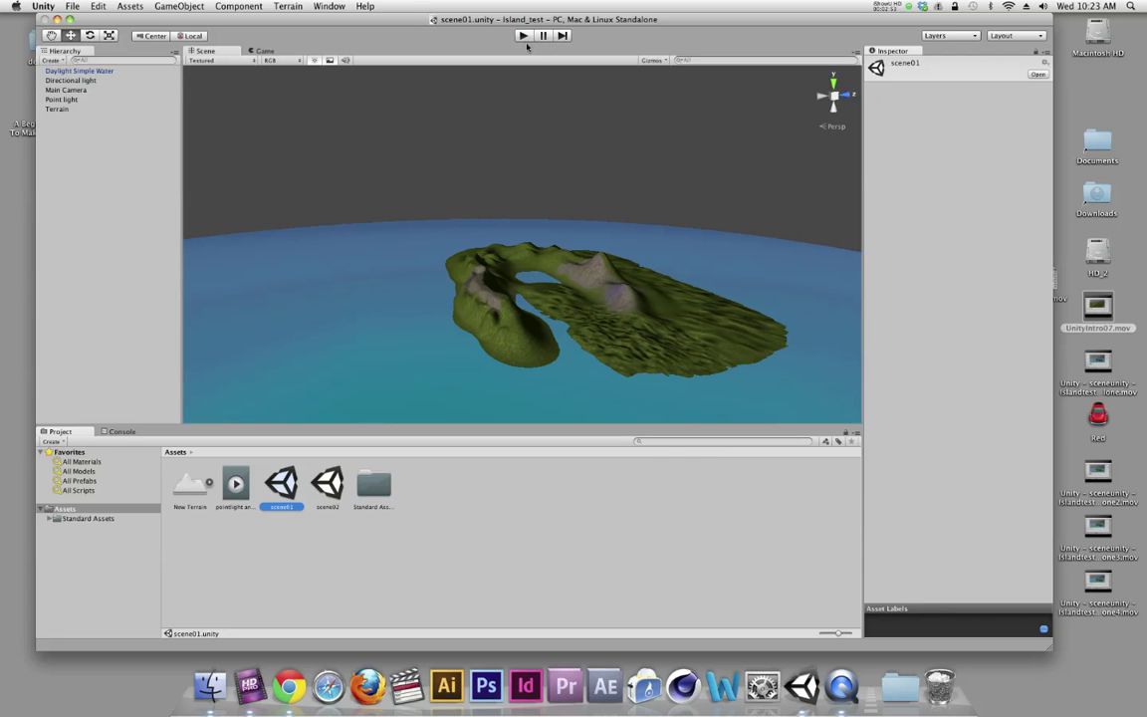
- Run scene01 in Play mode briefly, then stop it to return to the Scene view
click(522, 35)
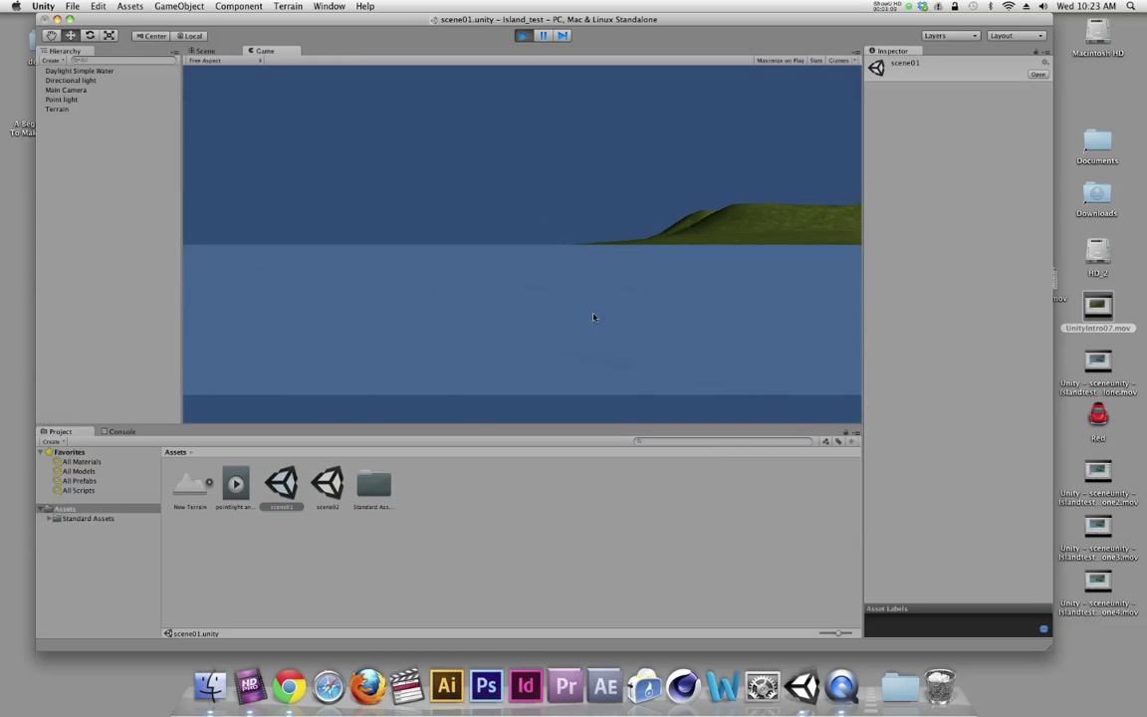
click(524, 36)
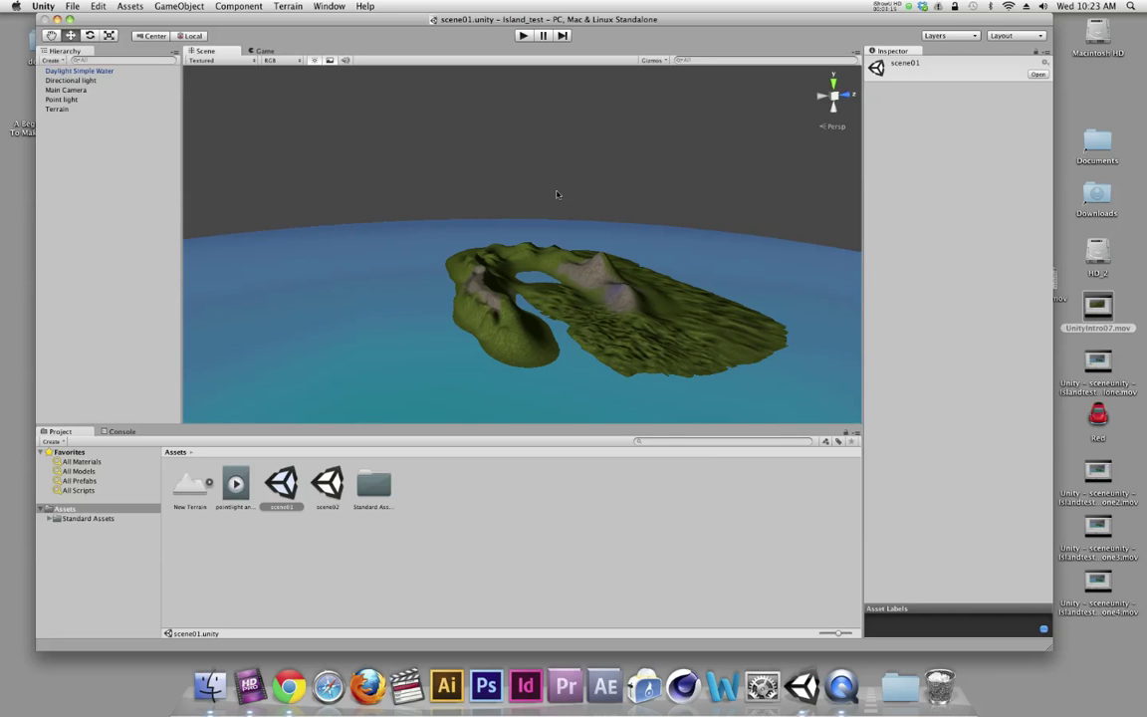
- Move the Main Camera forward along Z so it sits over the island
click(65, 89)
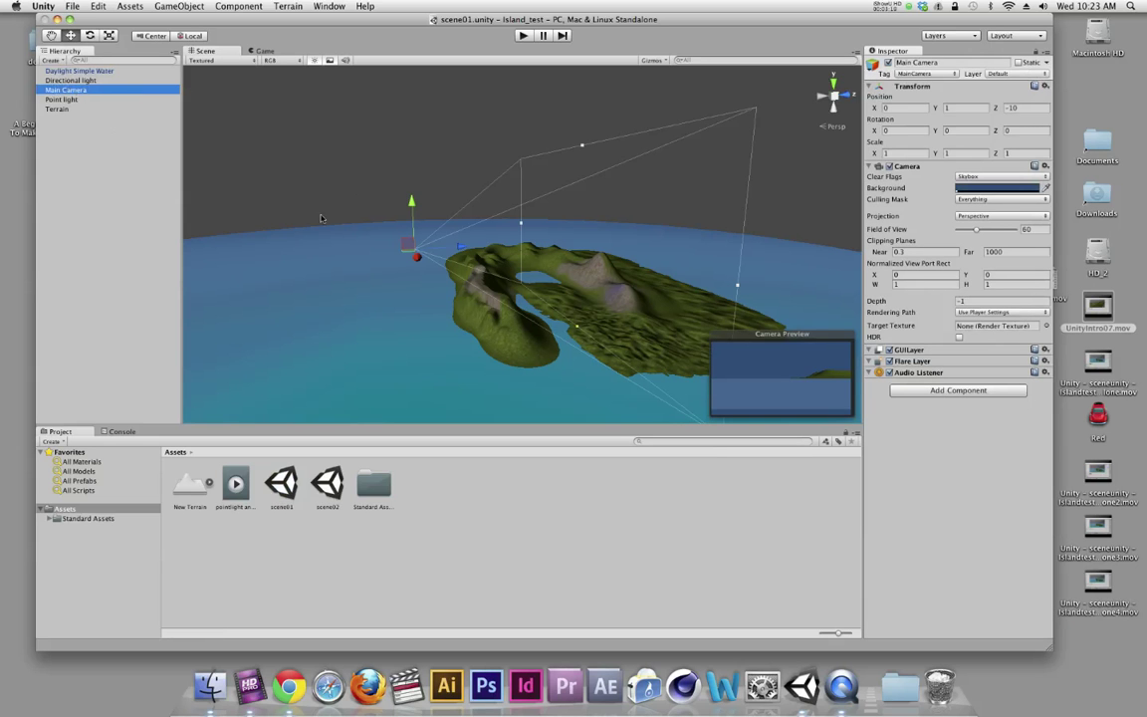
drag(455, 246, 506, 217)
click(739, 409)
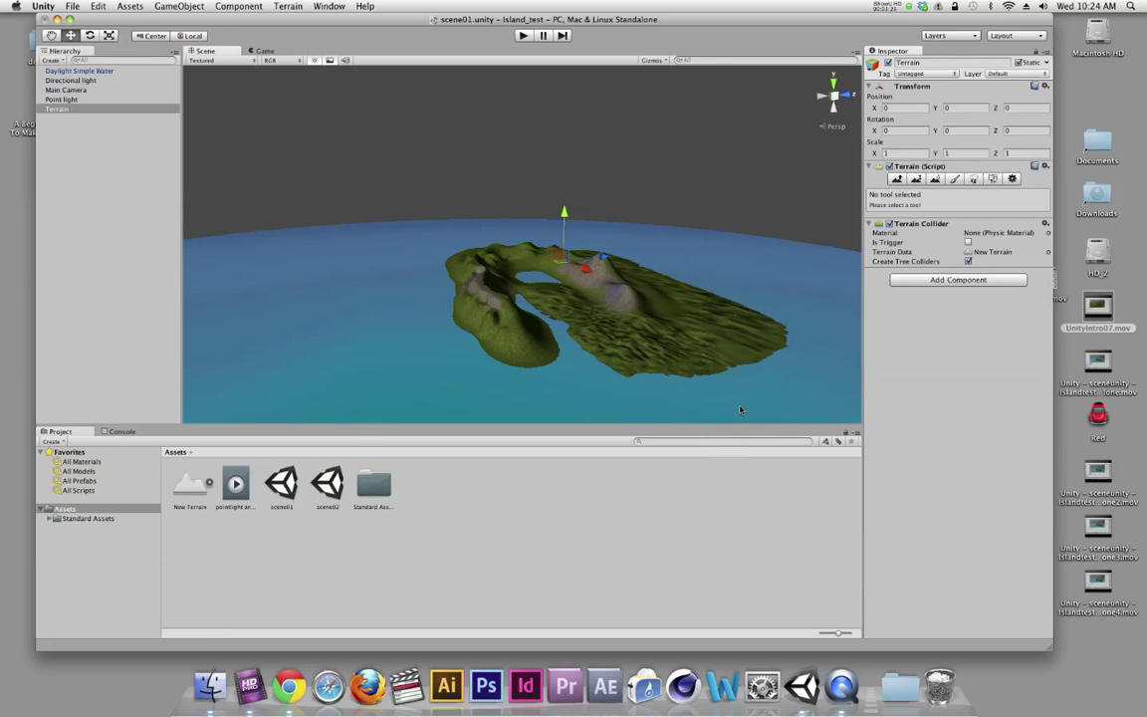
click(66, 90)
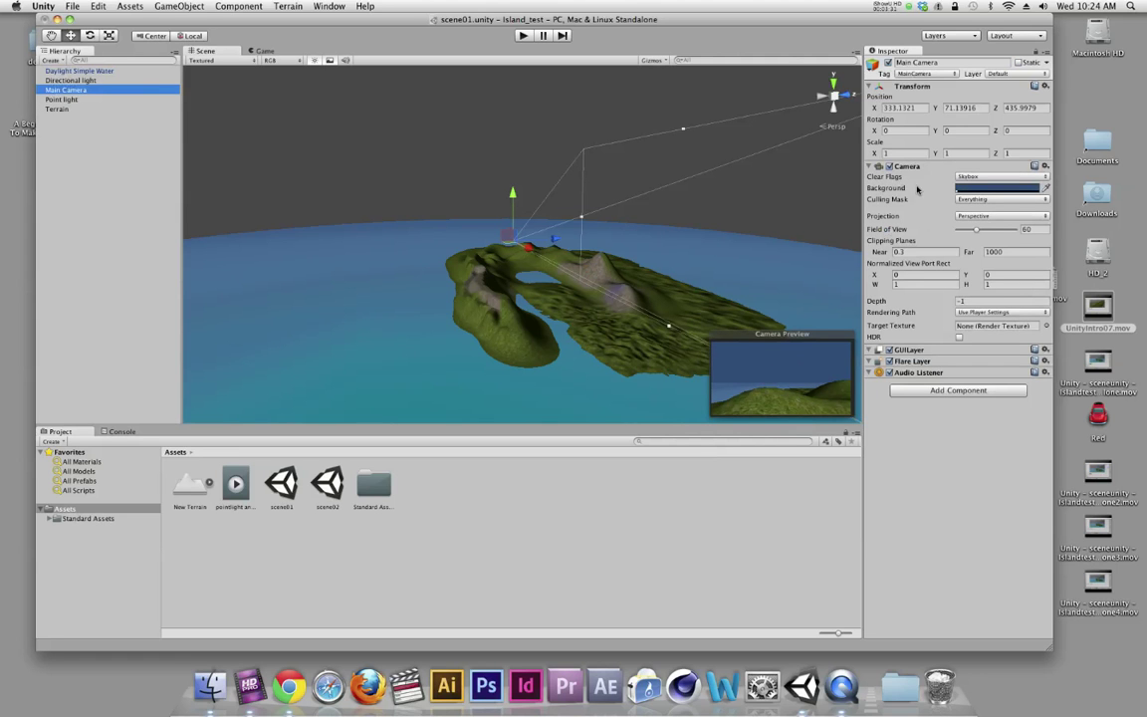
- Tilt the Main Camera to X rotation 18.52 and play the scene with Cmd+P
click(899, 153)
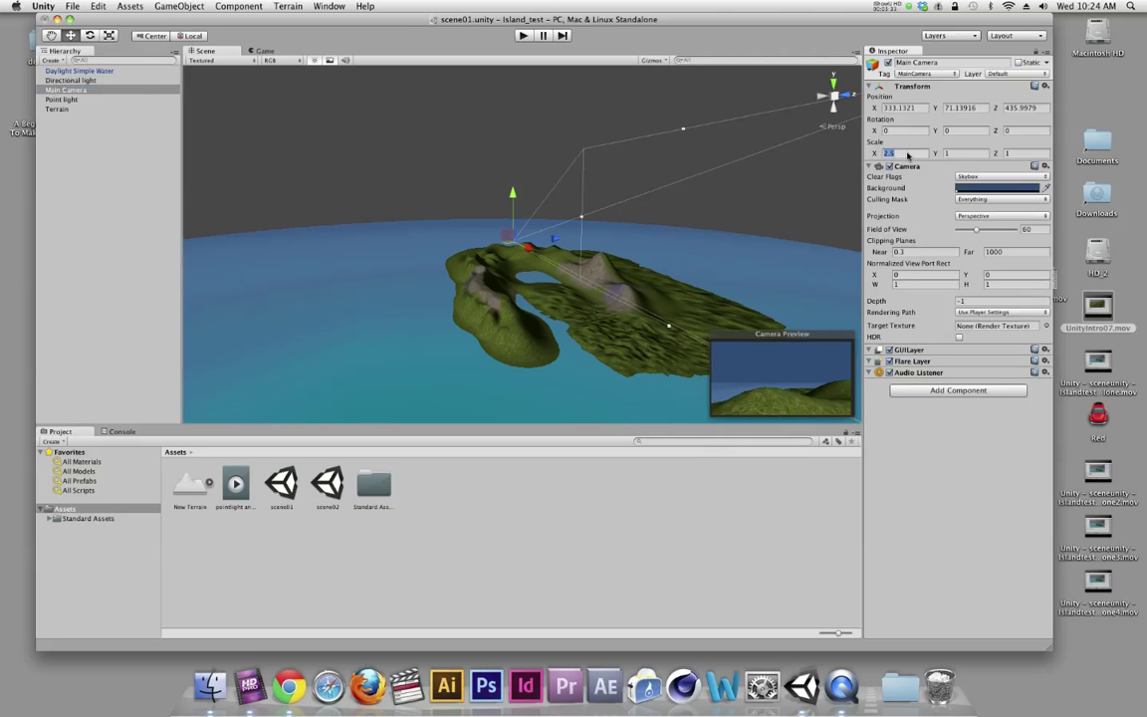
text(0.94)
key(Escape)
click(884, 131)
drag(874, 130, 1145, 142)
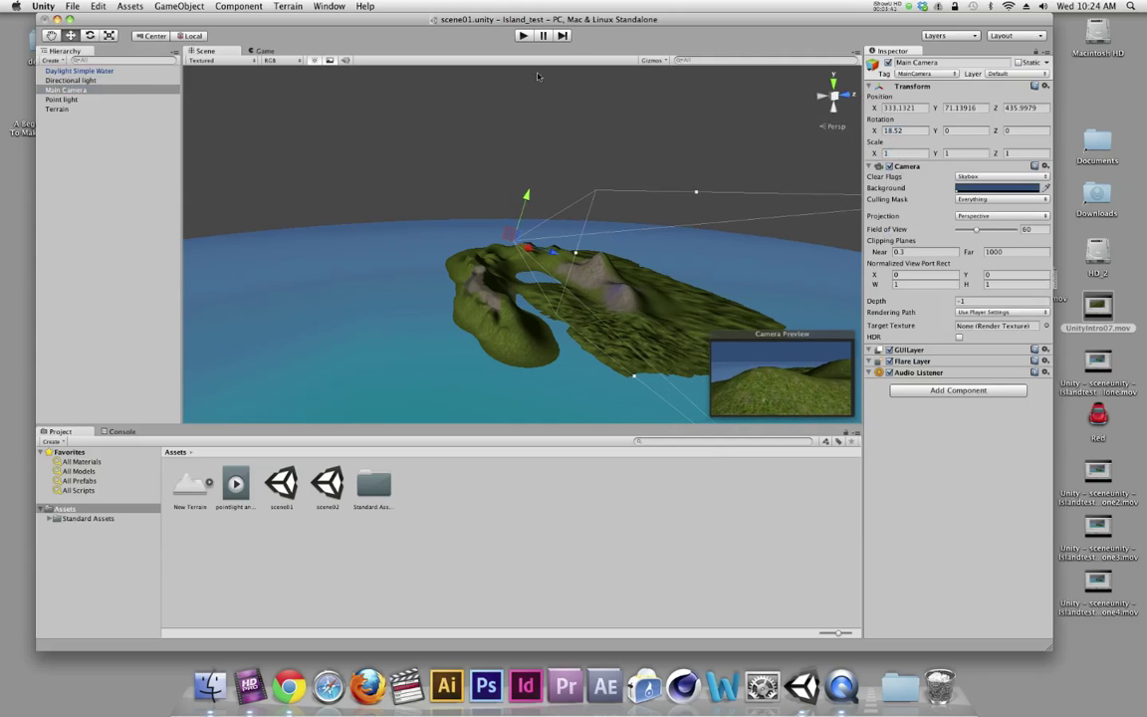
key(super+p)
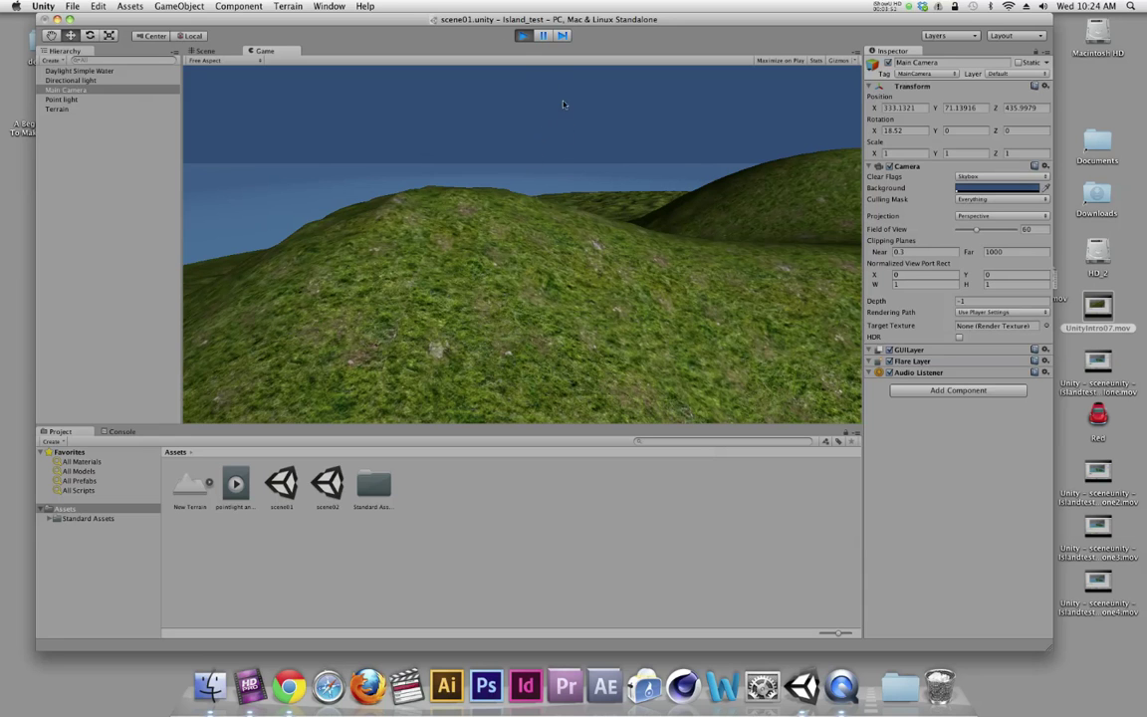
click(522, 36)
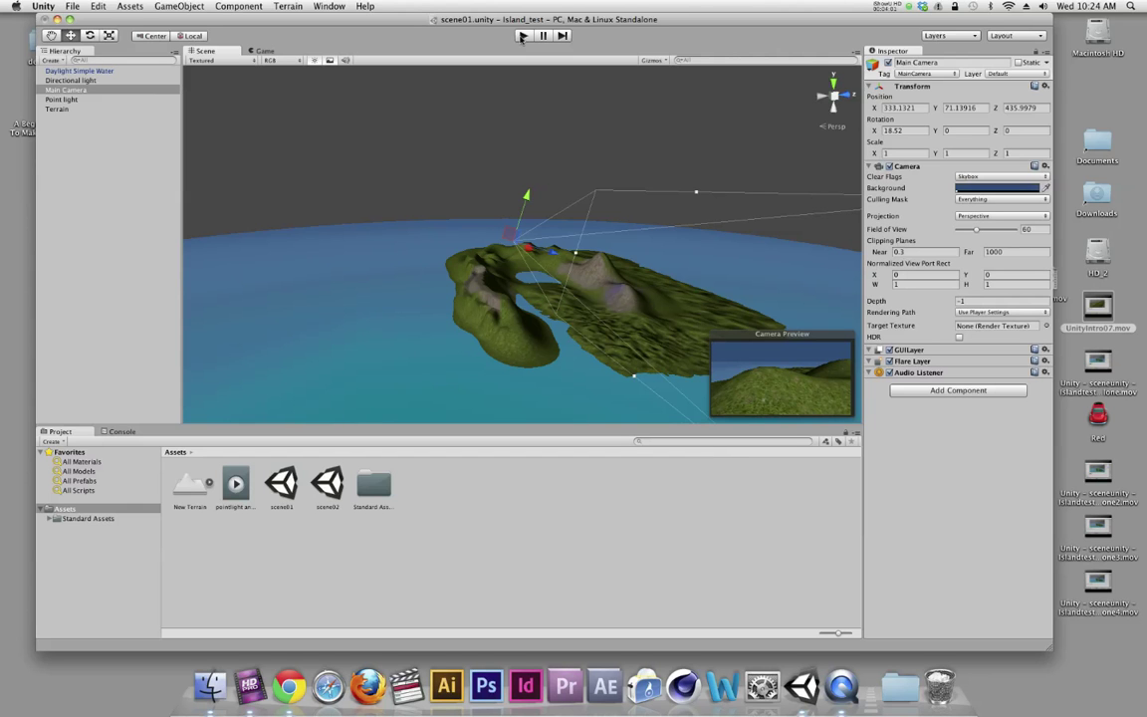
click(521, 36)
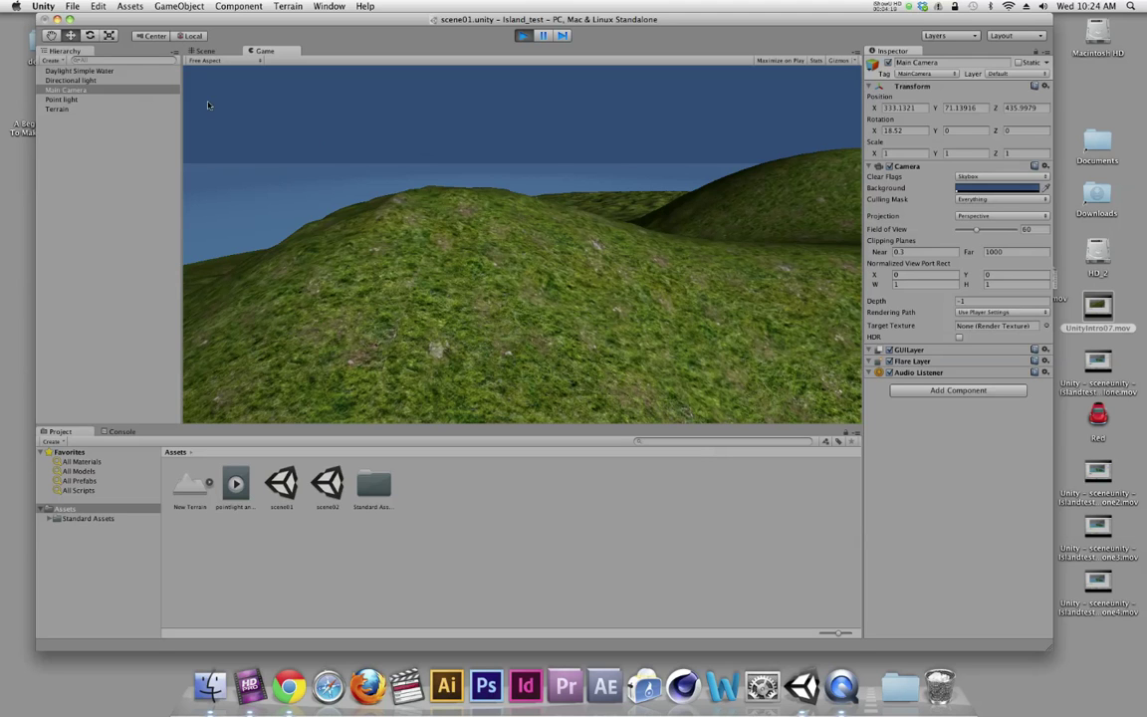
click(524, 36)
click(524, 36)
click(523, 35)
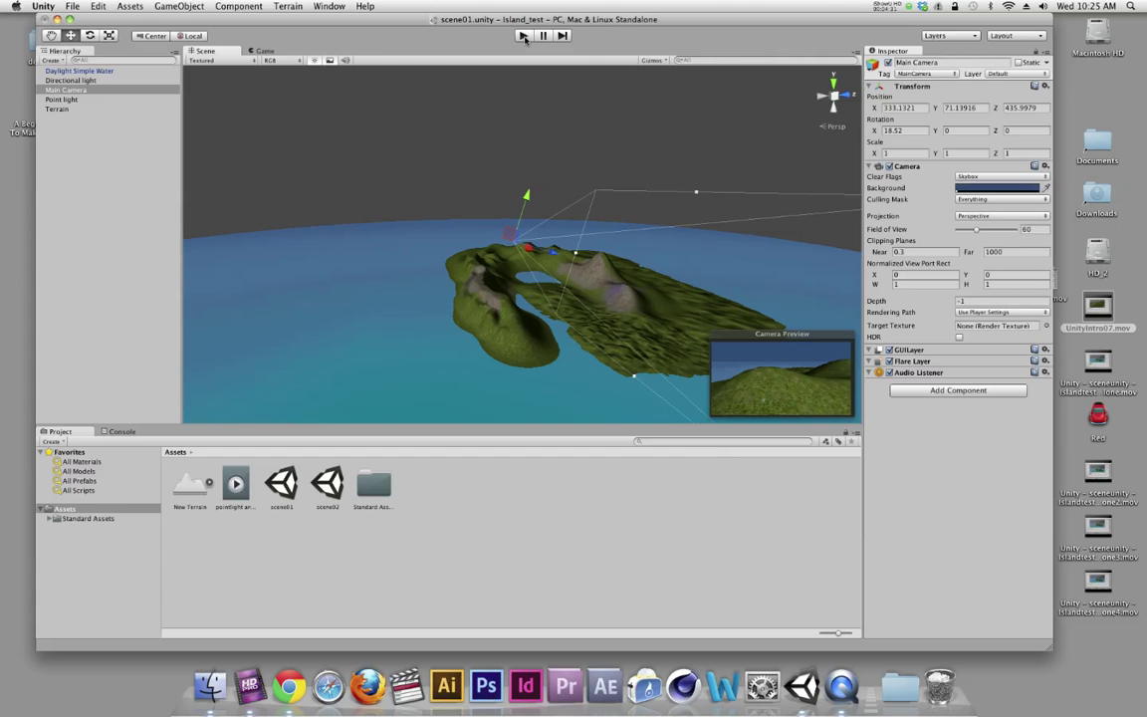
click(522, 36)
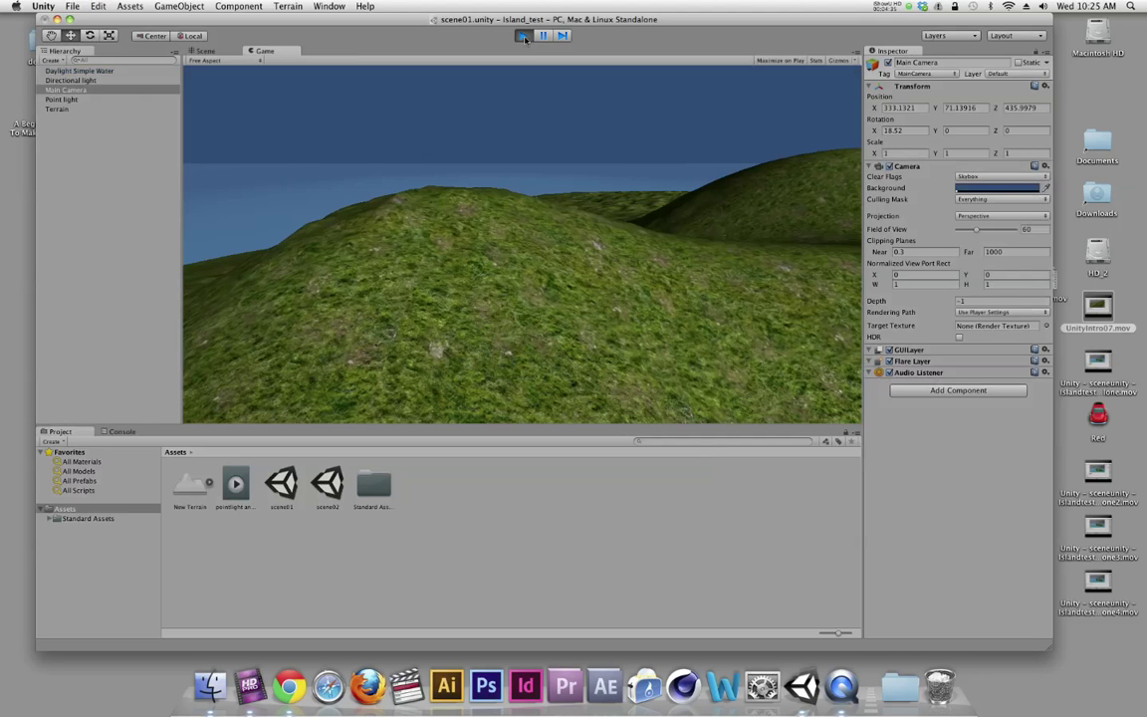
click(523, 37)
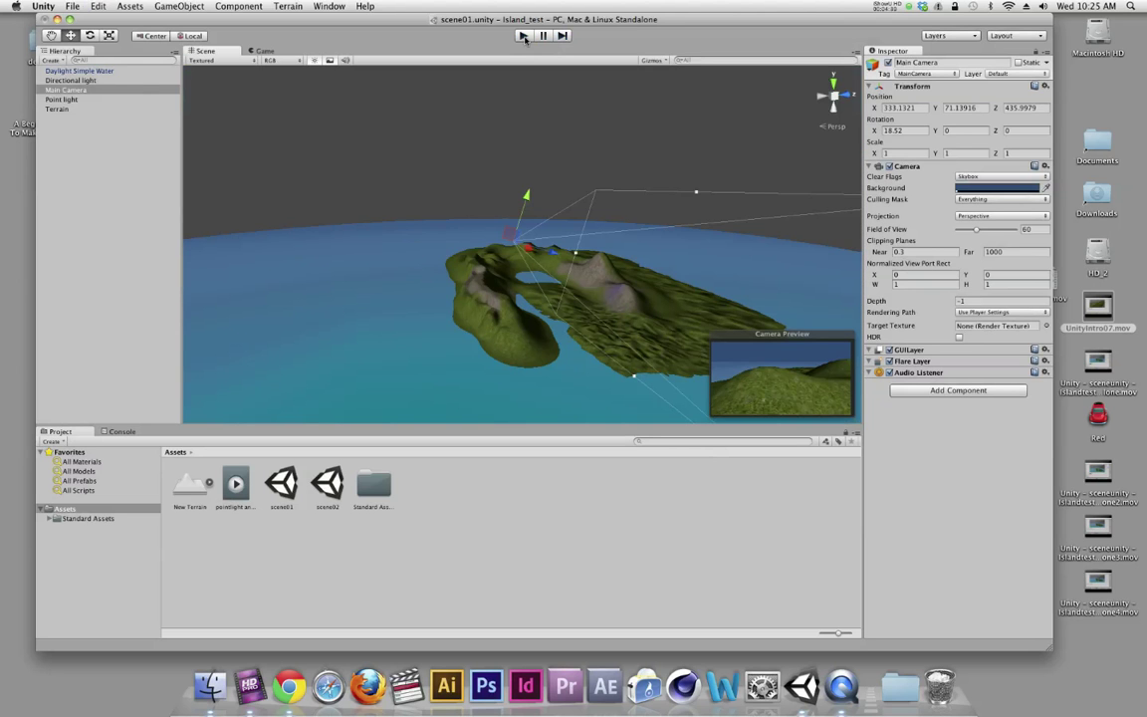
click(522, 36)
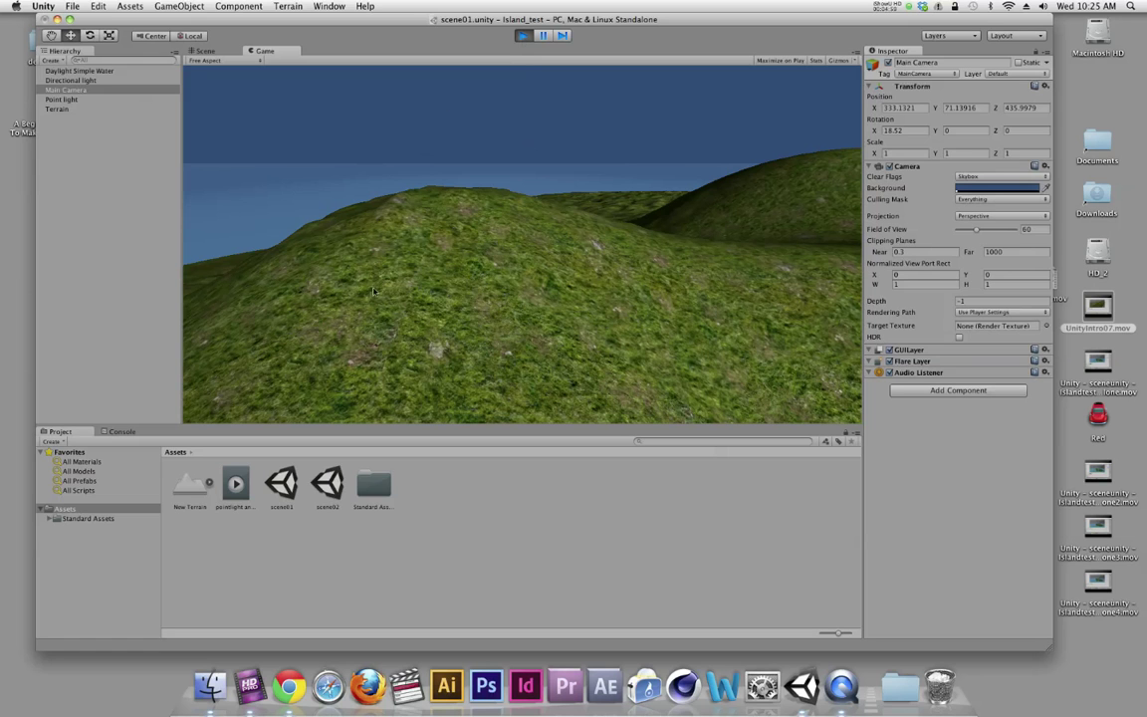
- Add a cube via GameObject > Create Other during Play, stop playback, then select Point light
click(130, 6)
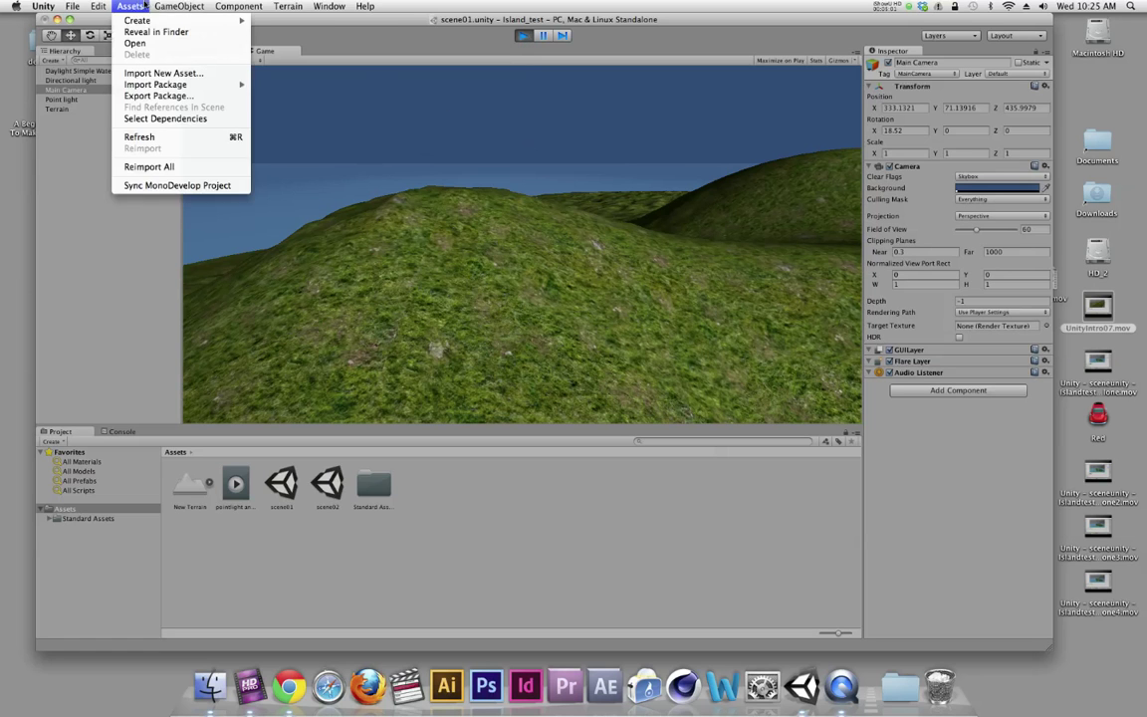
mouse_move(179, 6)
mouse_move(186, 35)
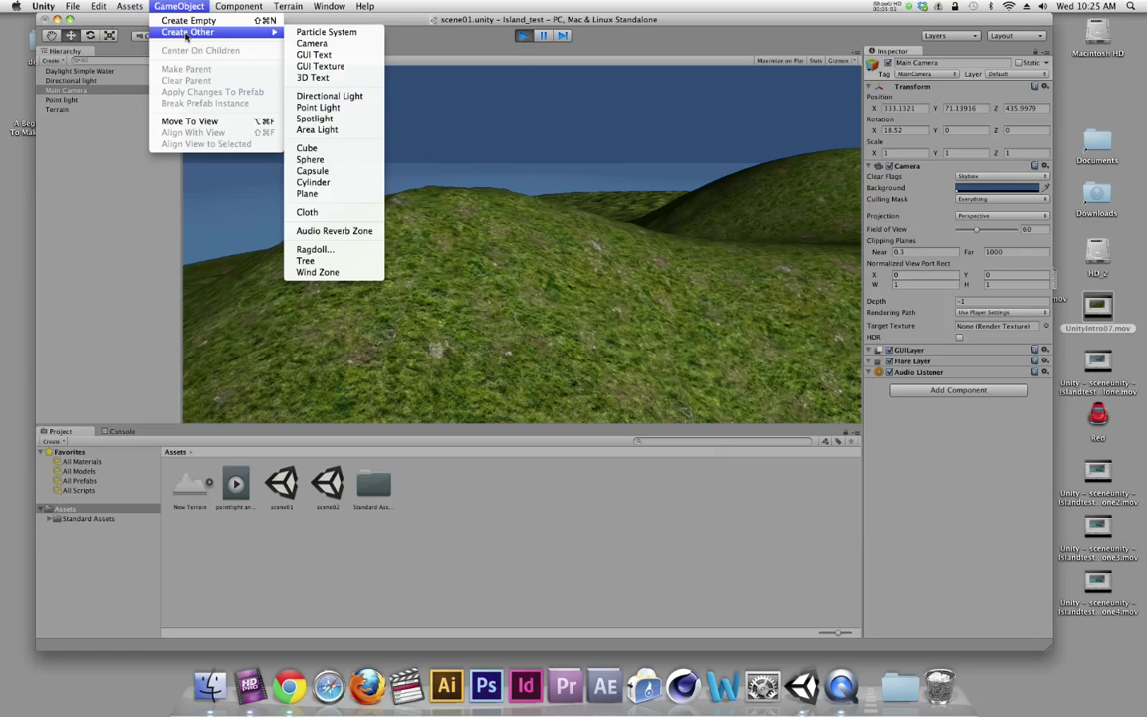
click(307, 147)
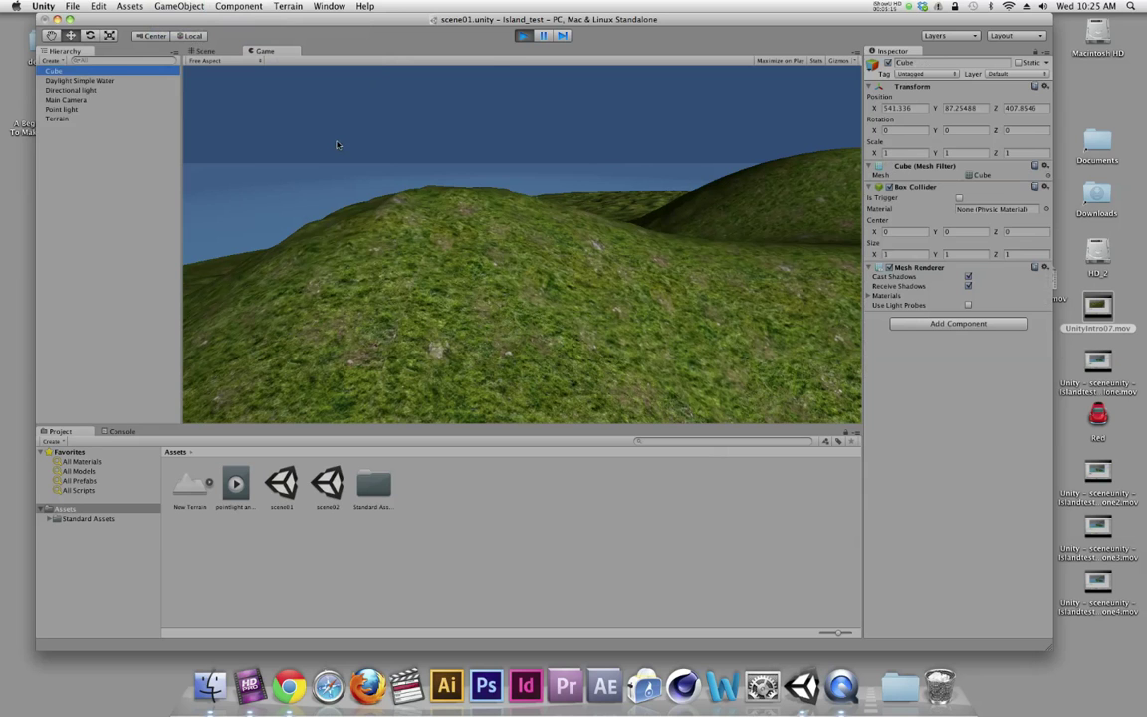
click(523, 35)
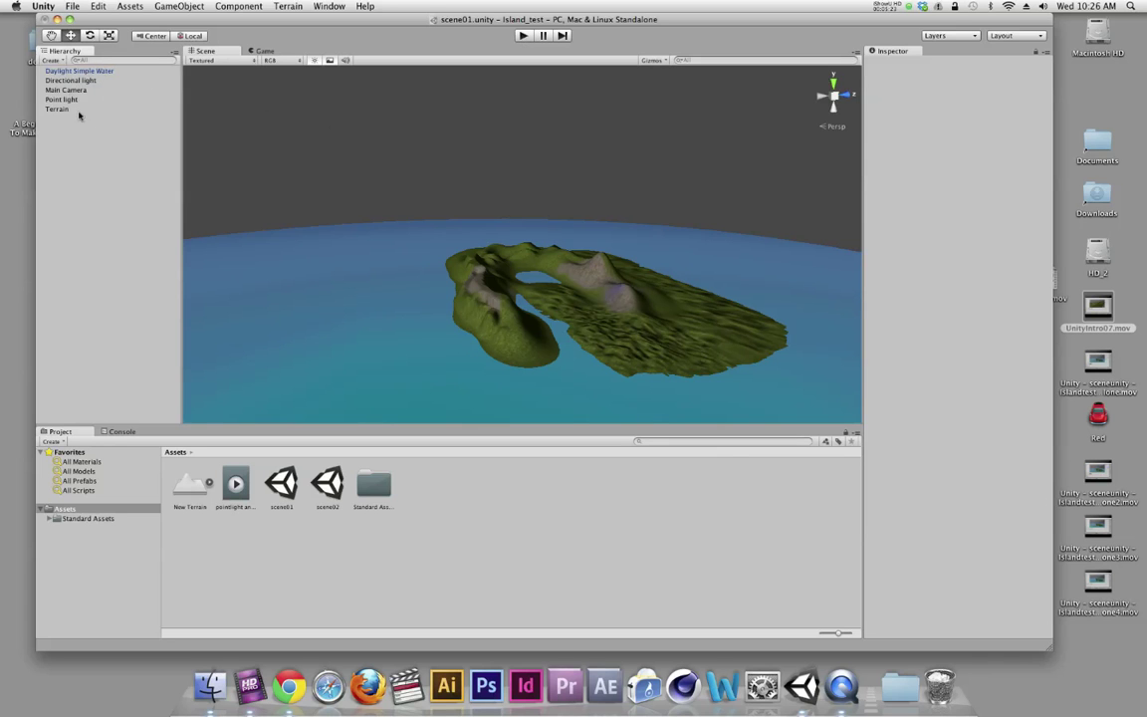
click(71, 101)
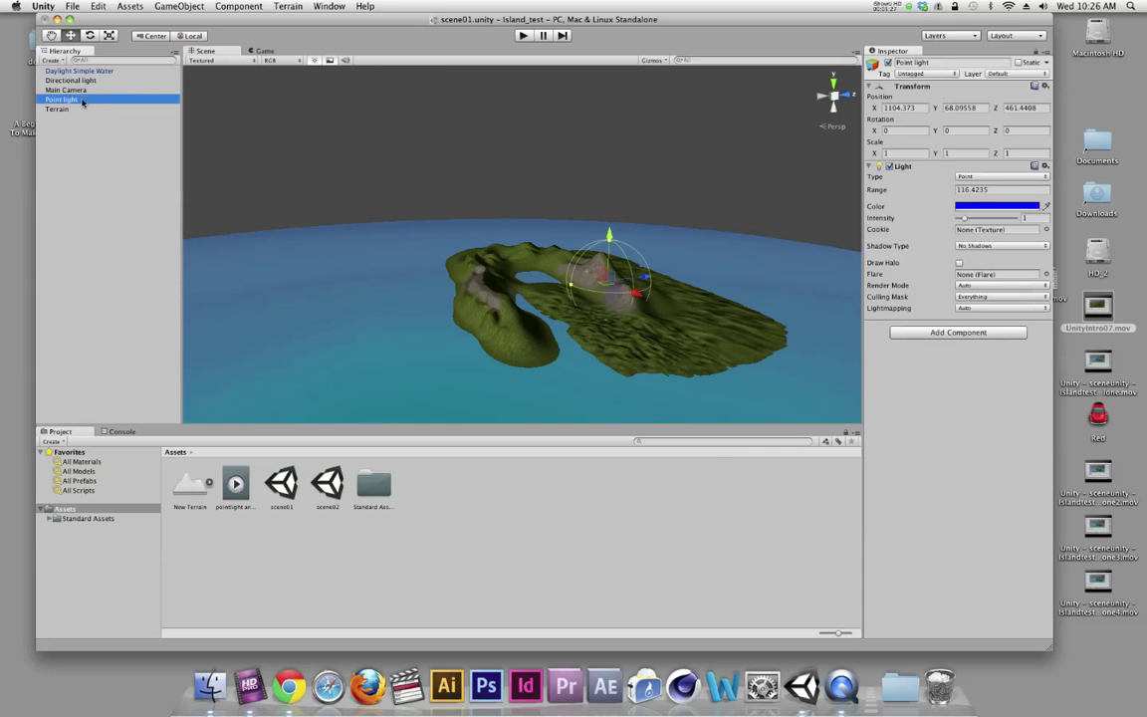
click(522, 35)
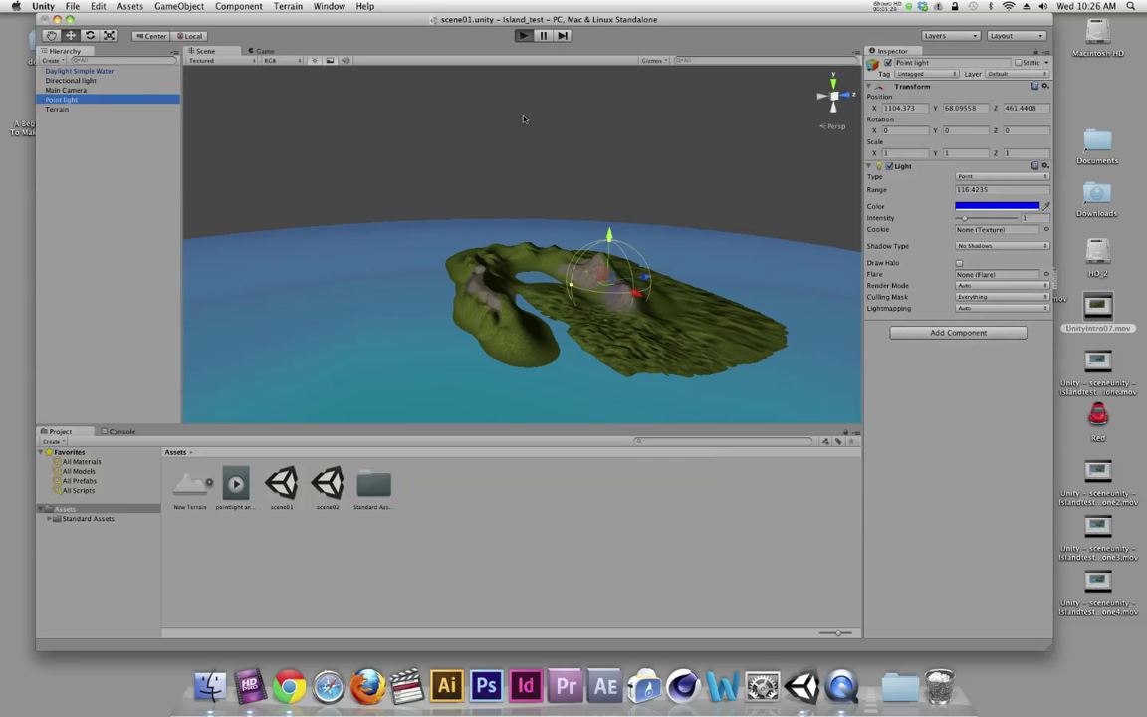
click(995, 205)
drag(47, 81, 25, 66)
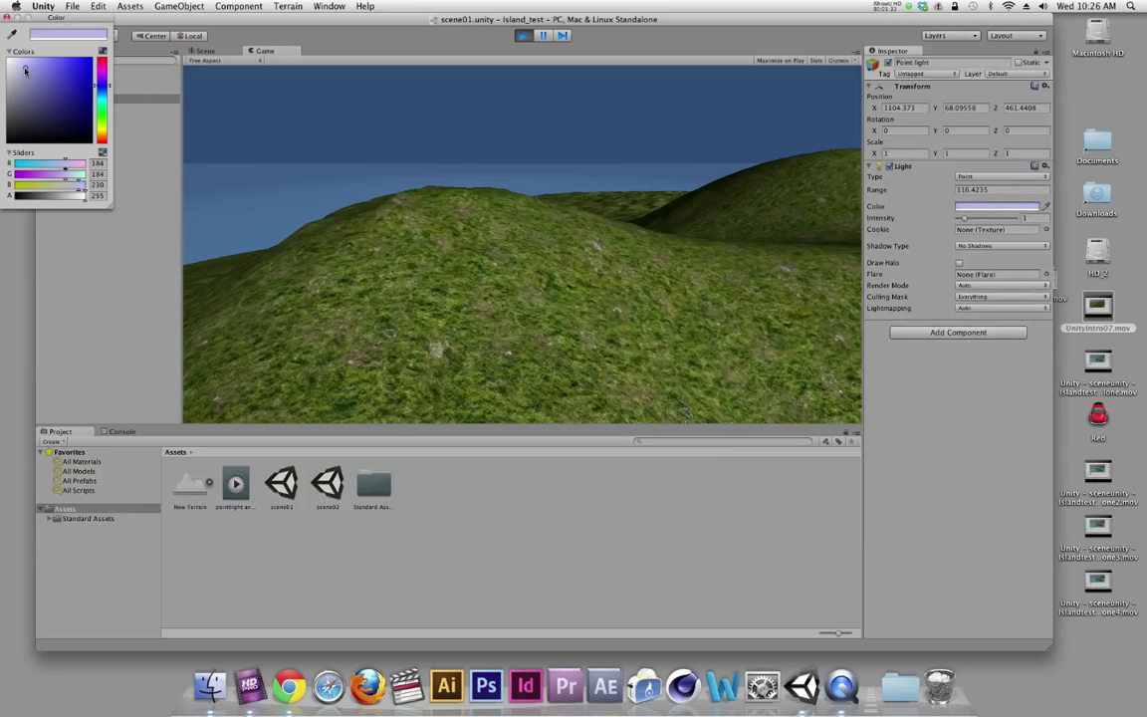
click(8, 16)
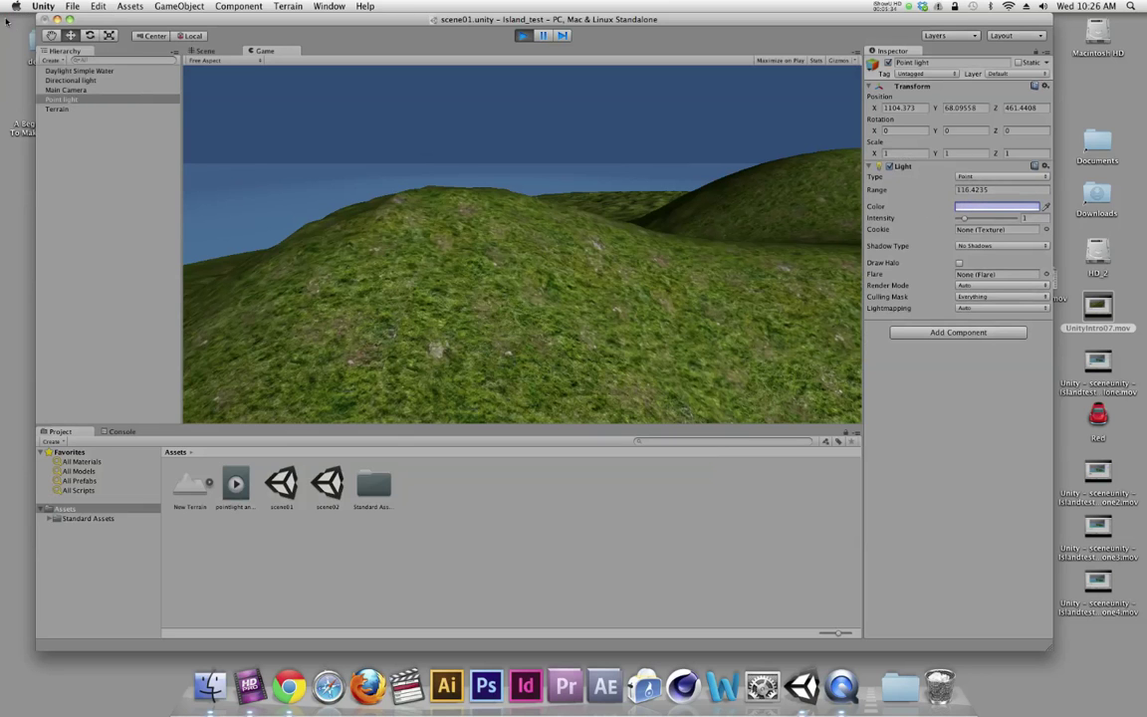
click(522, 36)
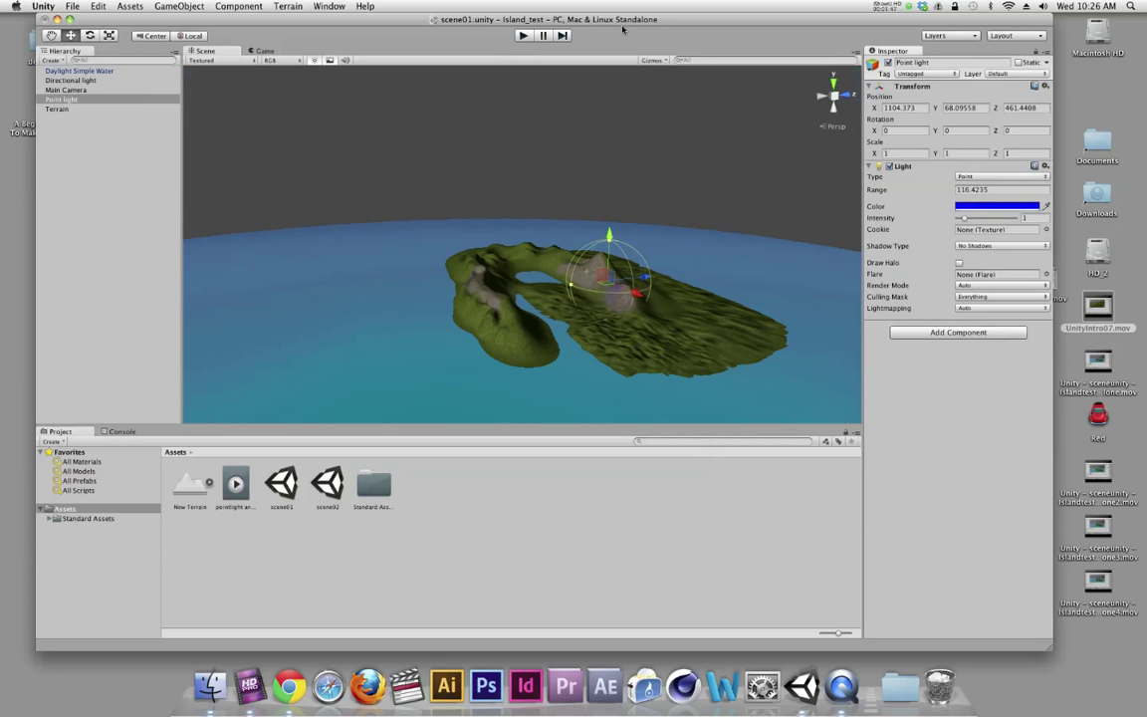
click(522, 35)
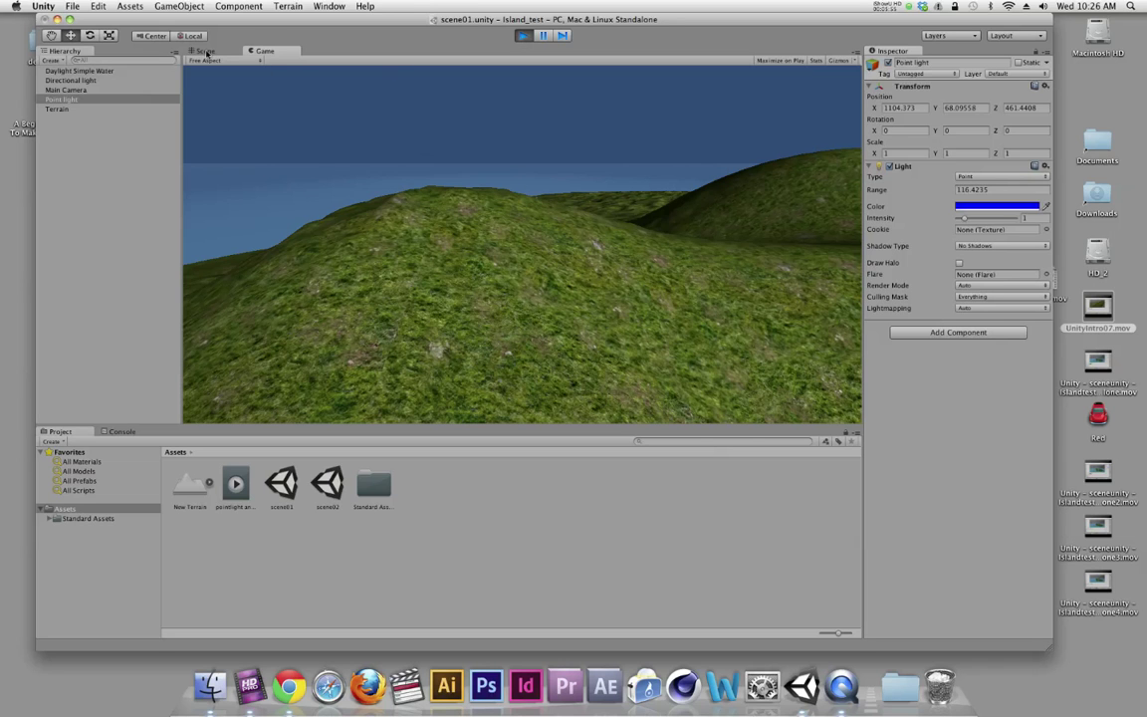
click(522, 36)
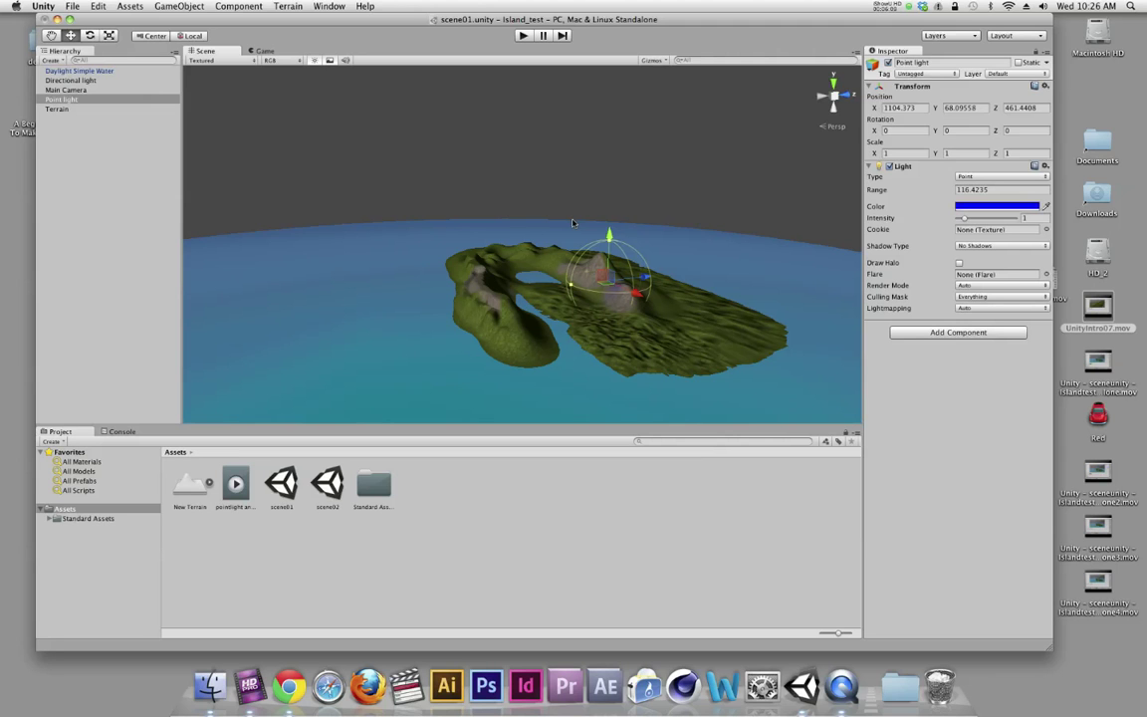
- Delete the Main Camera from the Hierarchy using Cmd+Backspace
click(69, 90)
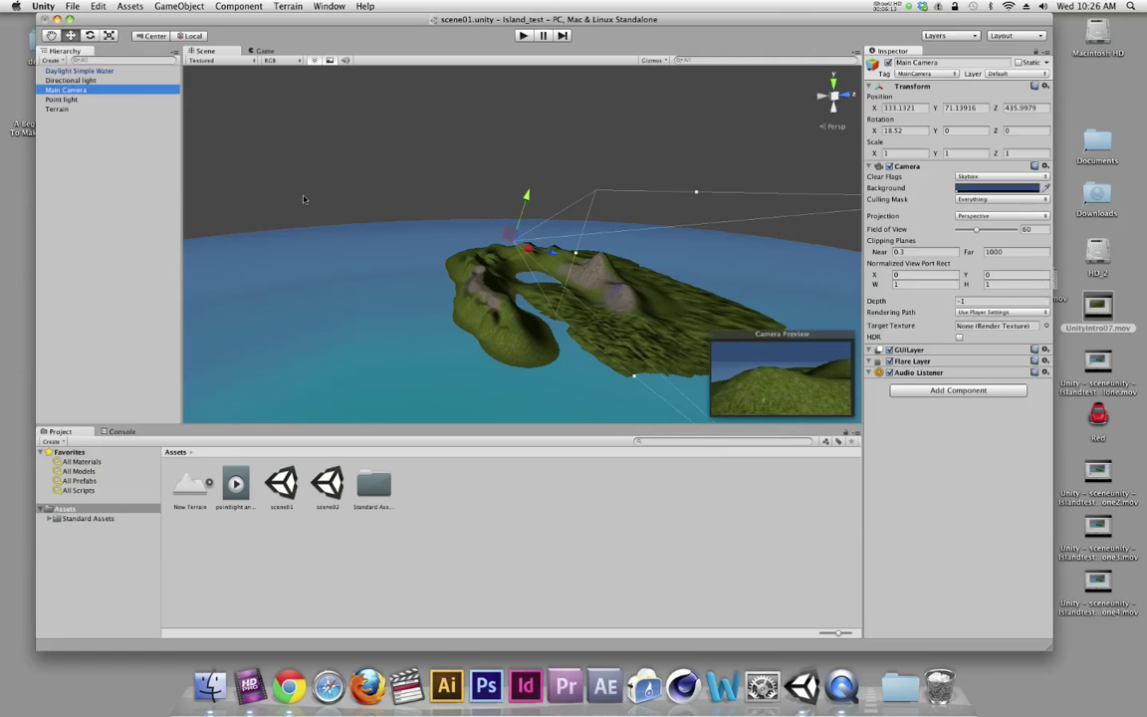
right_click(71, 92)
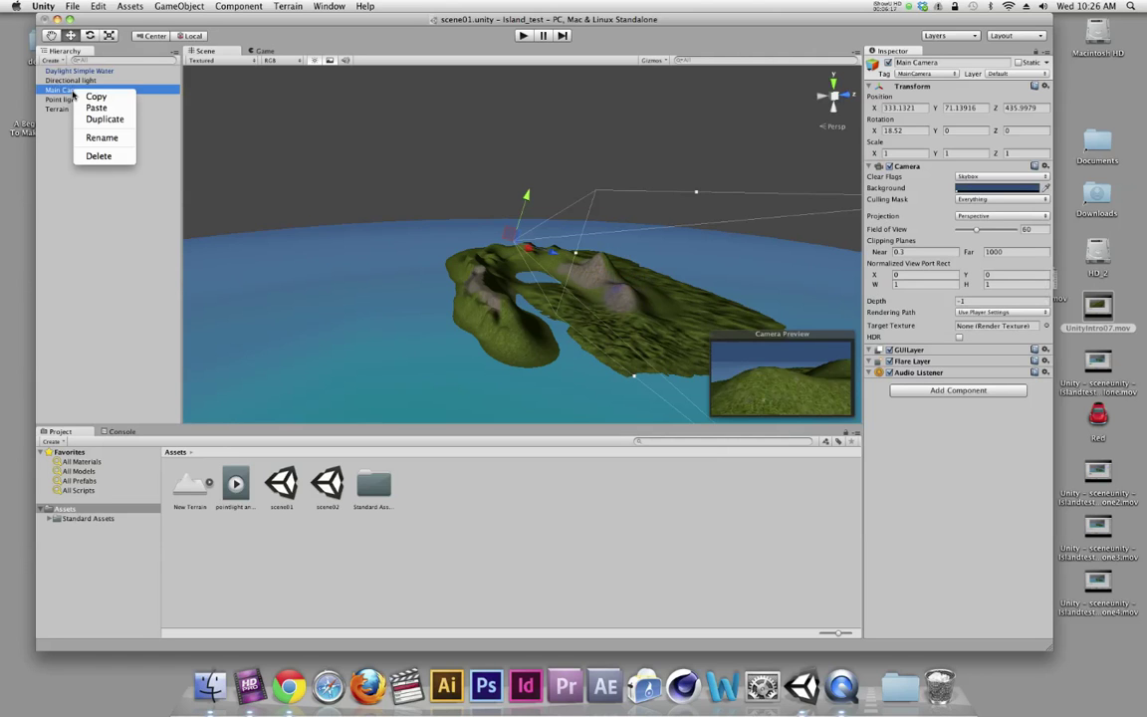
click(99, 156)
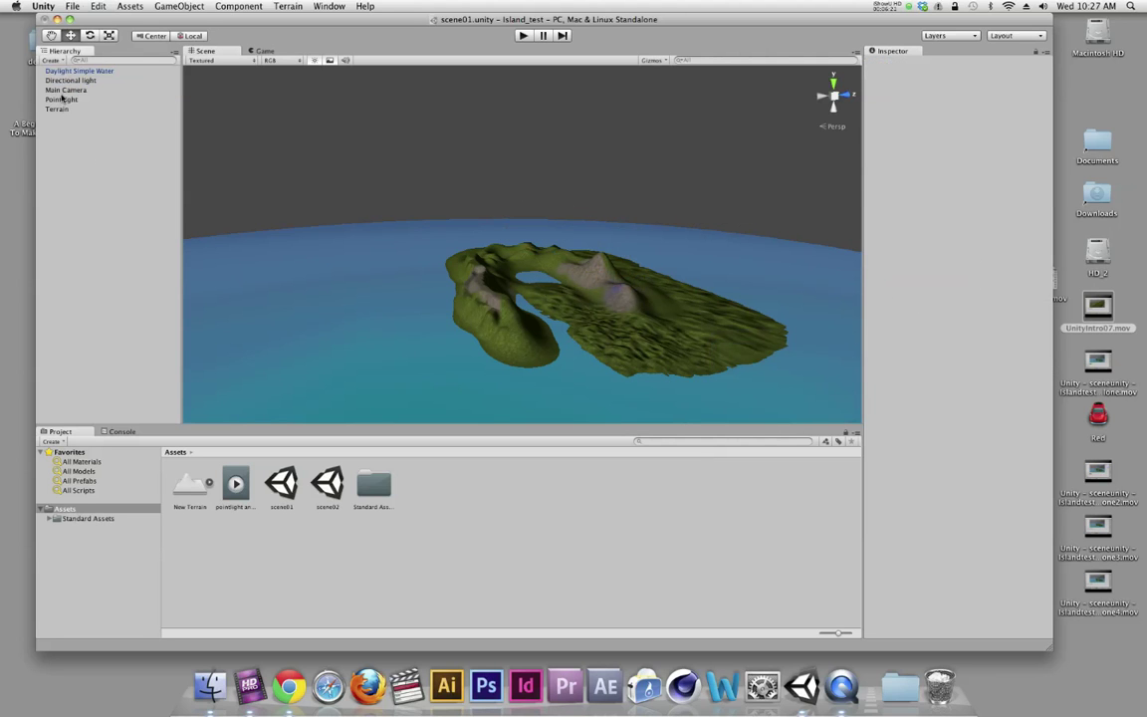
click(58, 89)
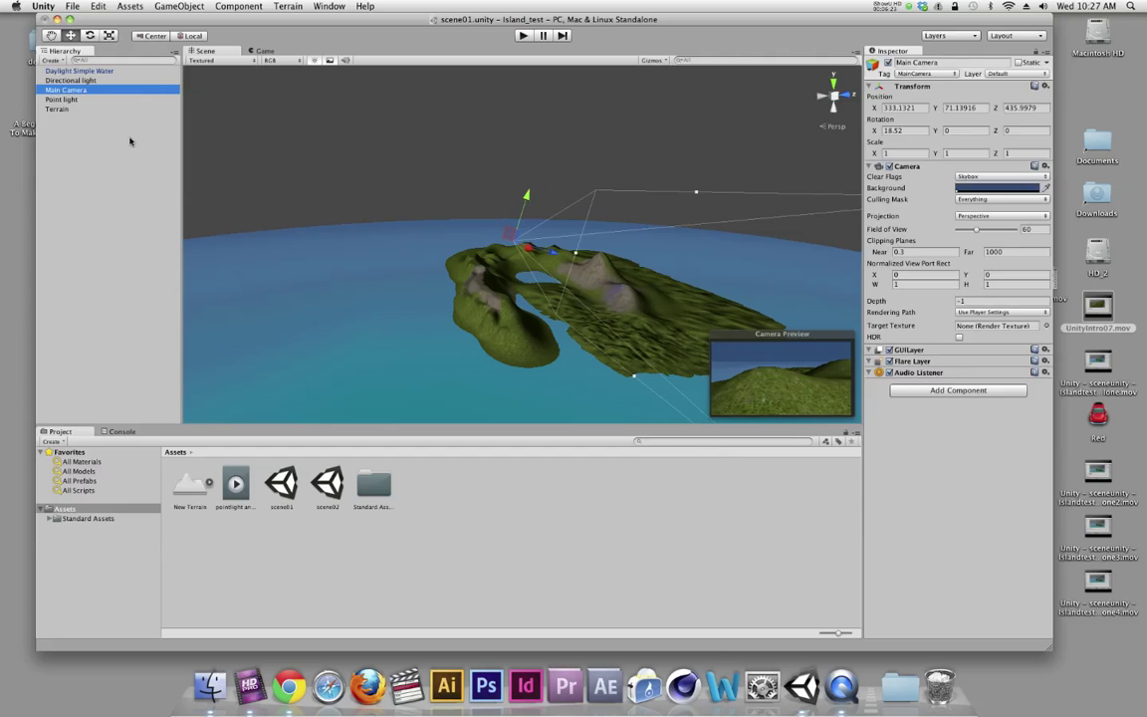
key(super+BackSpace)
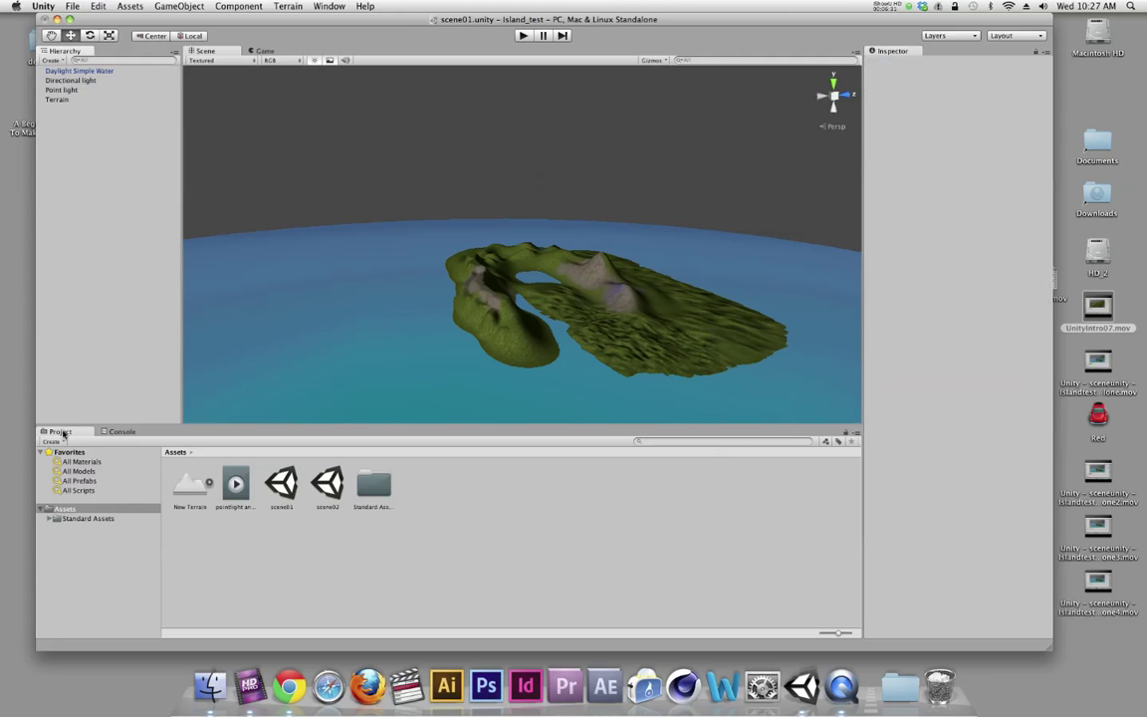
- Show the Standard Assets > Character Controllers folder with the 3rd Person and First Person controllers
click(68, 509)
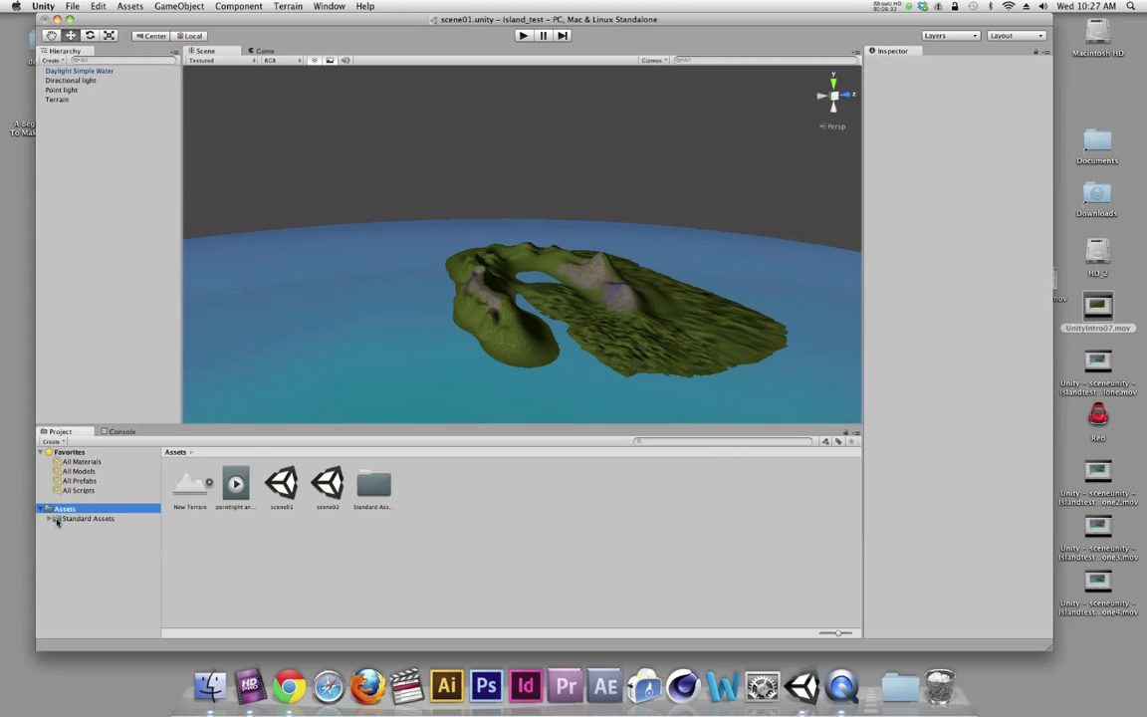
click(60, 519)
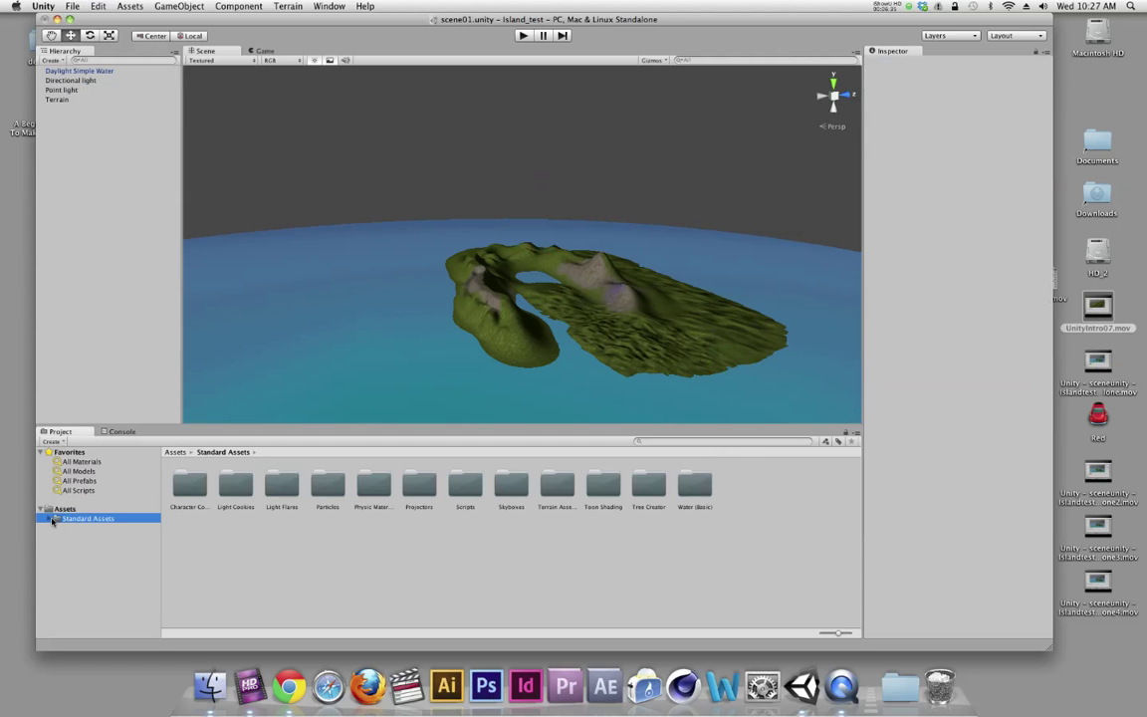
click(48, 519)
scroll(80, 508, down, 1)
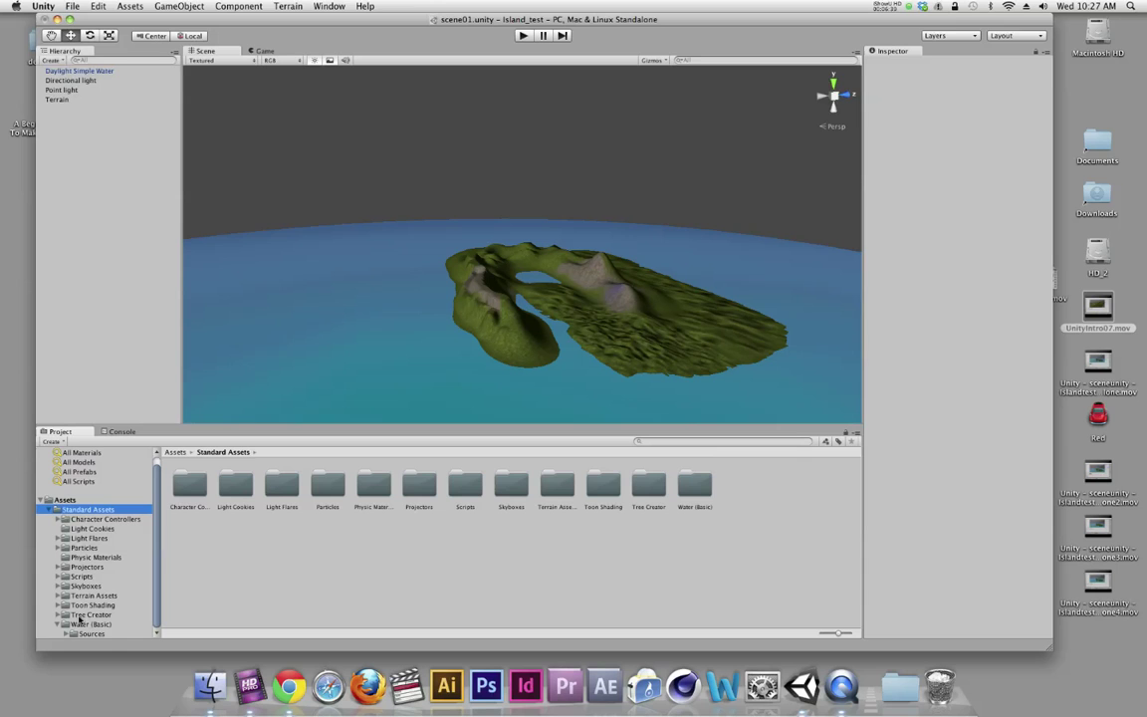
click(84, 521)
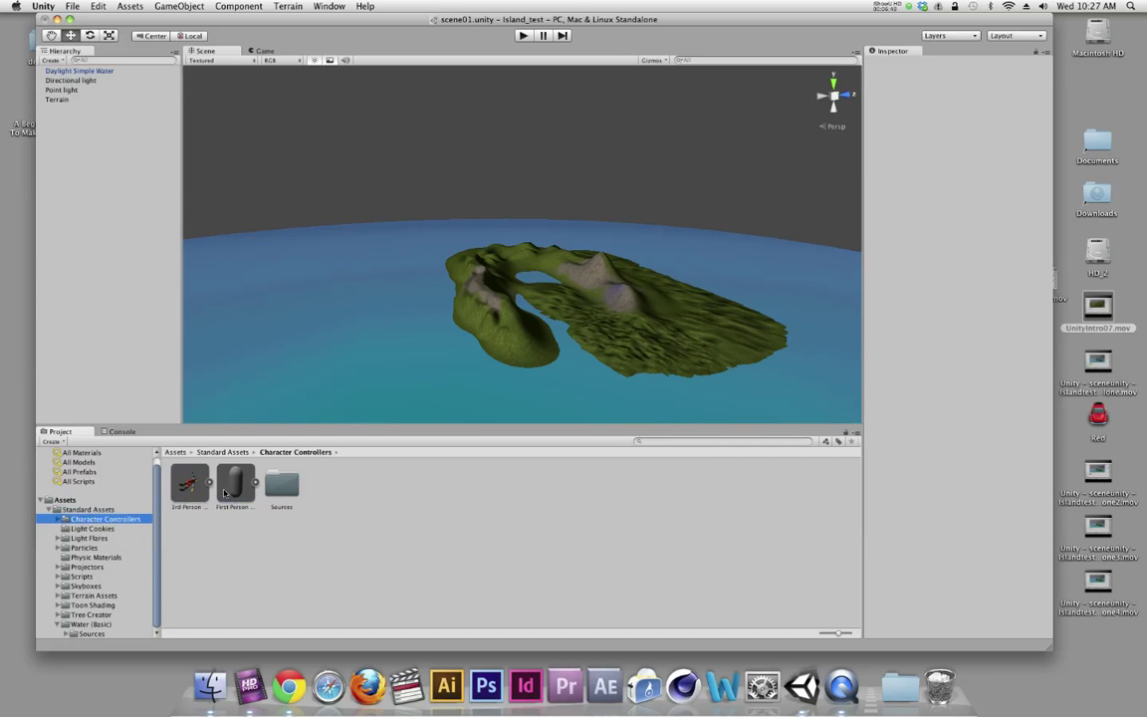
- Add the First Person Controller prefab to scene01 and place it just above the island's hilltop
drag(234, 484, 592, 290)
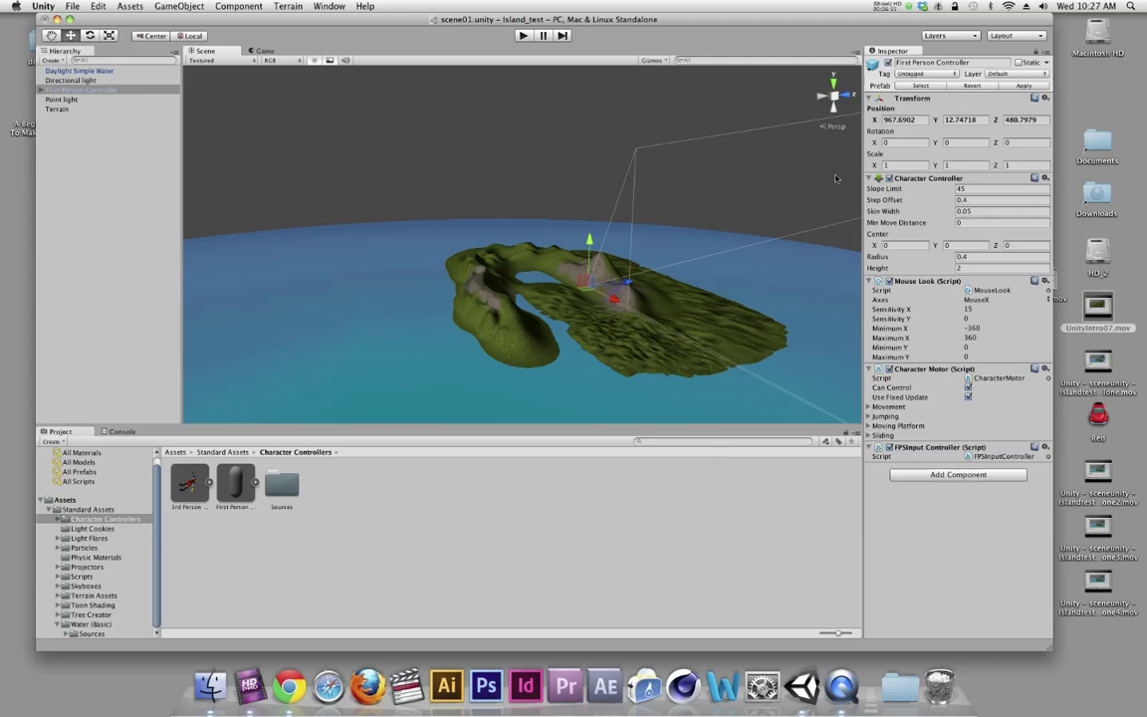
click(847, 99)
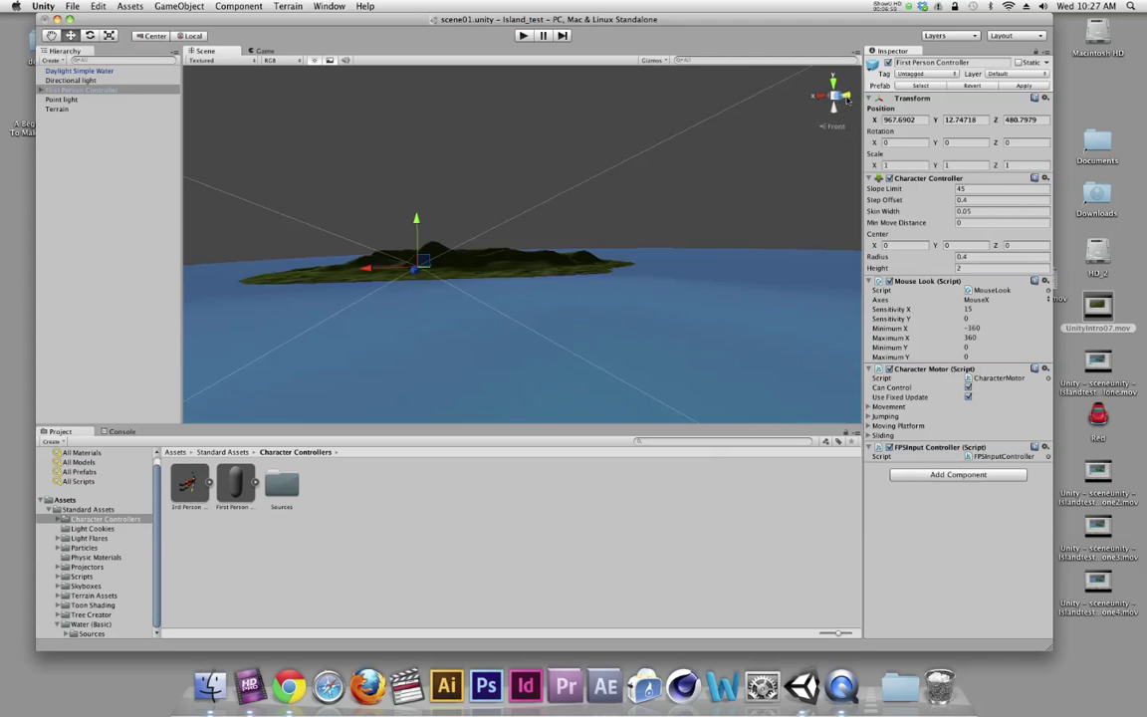
mouse_move(423, 220)
mouse_down()
mouse_move(422, 181)
mouse_move(423, 196)
mouse_up()
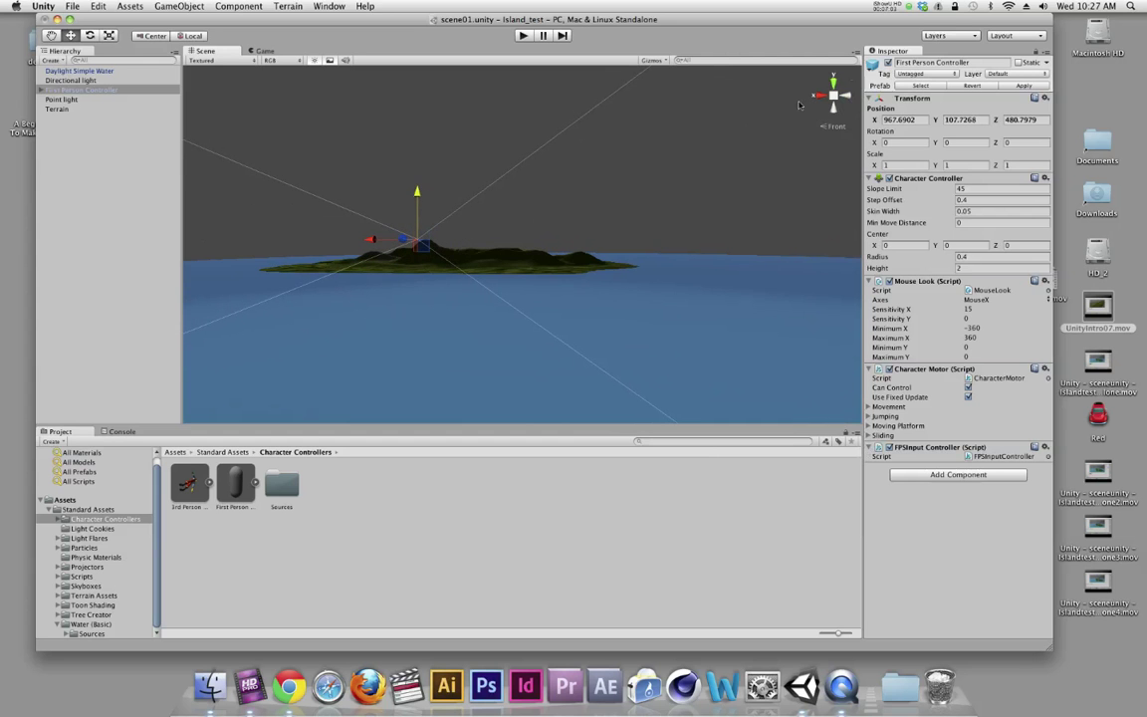
click(833, 83)
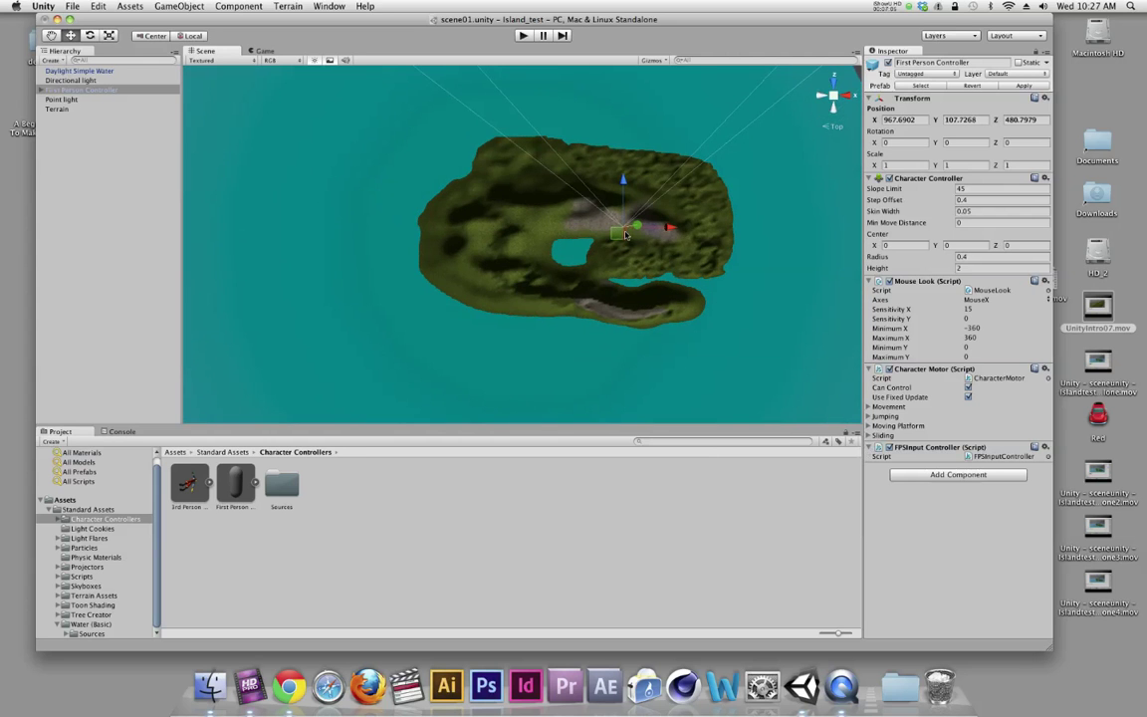
drag(633, 218, 637, 161)
click(844, 95)
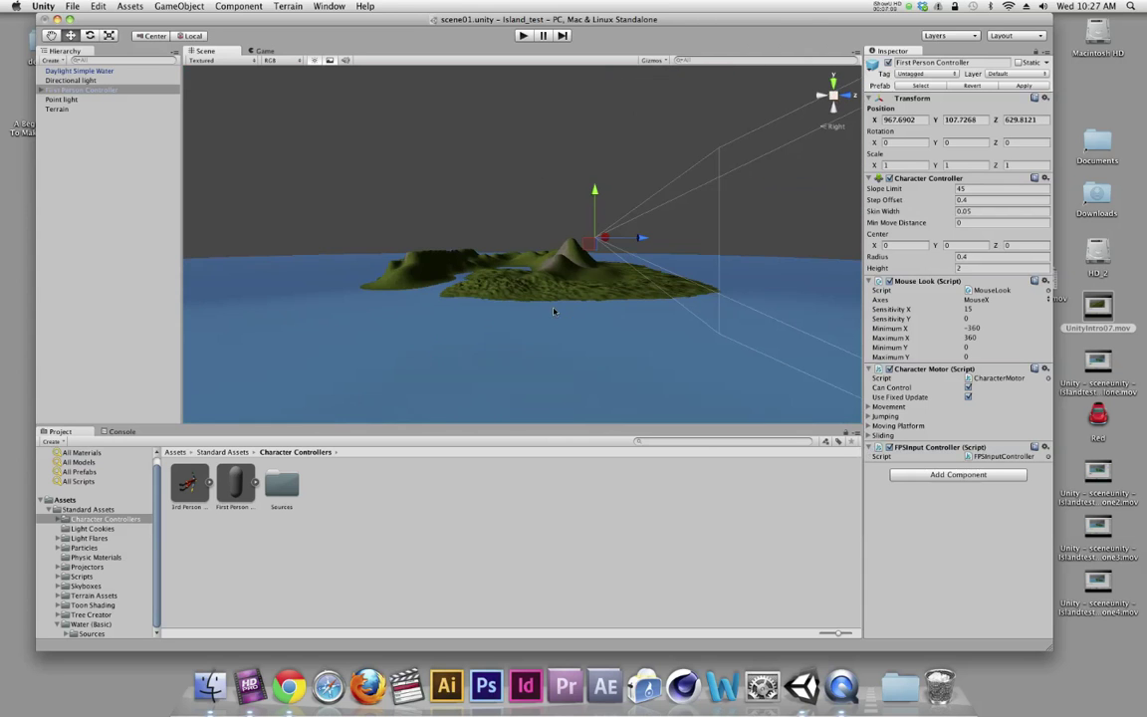
drag(595, 204, 594, 195)
scroll(564, 254, up, 10)
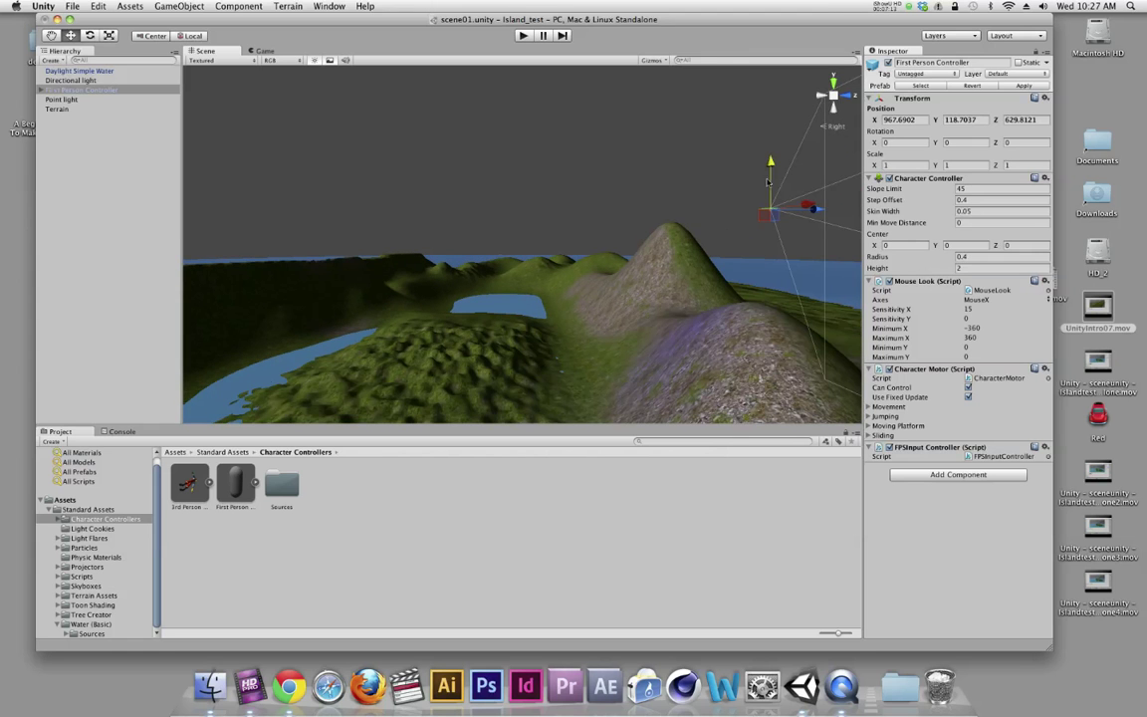
drag(769, 172, 769, 191)
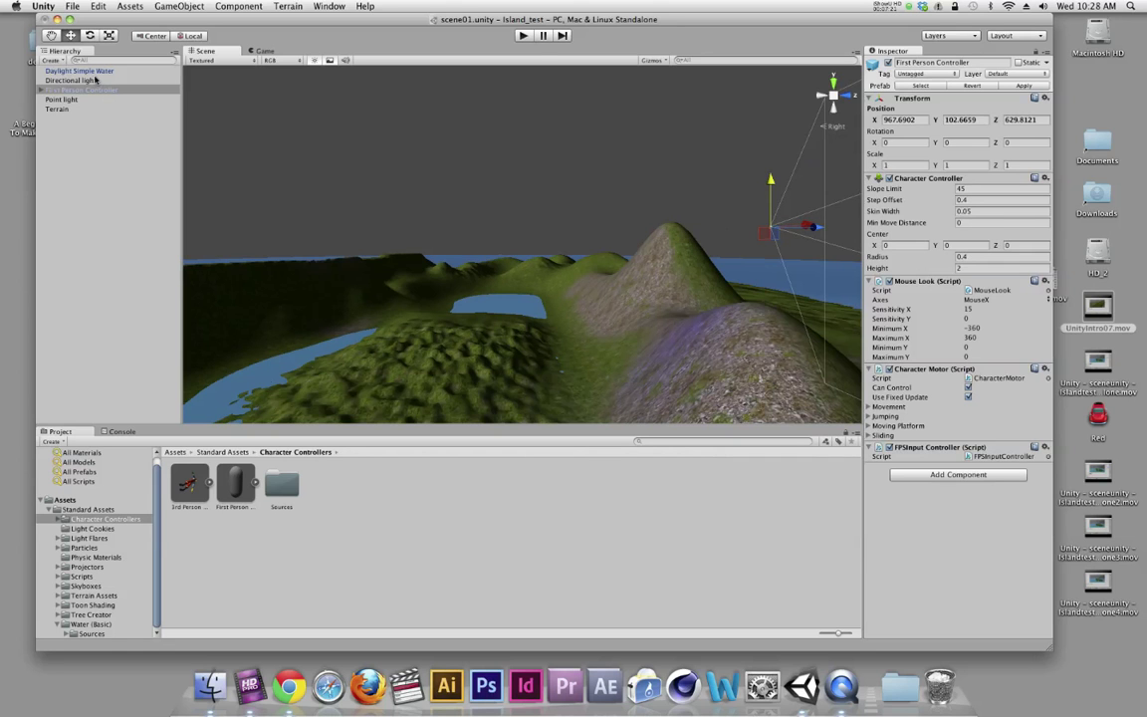
- Enter Play mode and test walking forward, backward and sideways with W, S and D
click(522, 36)
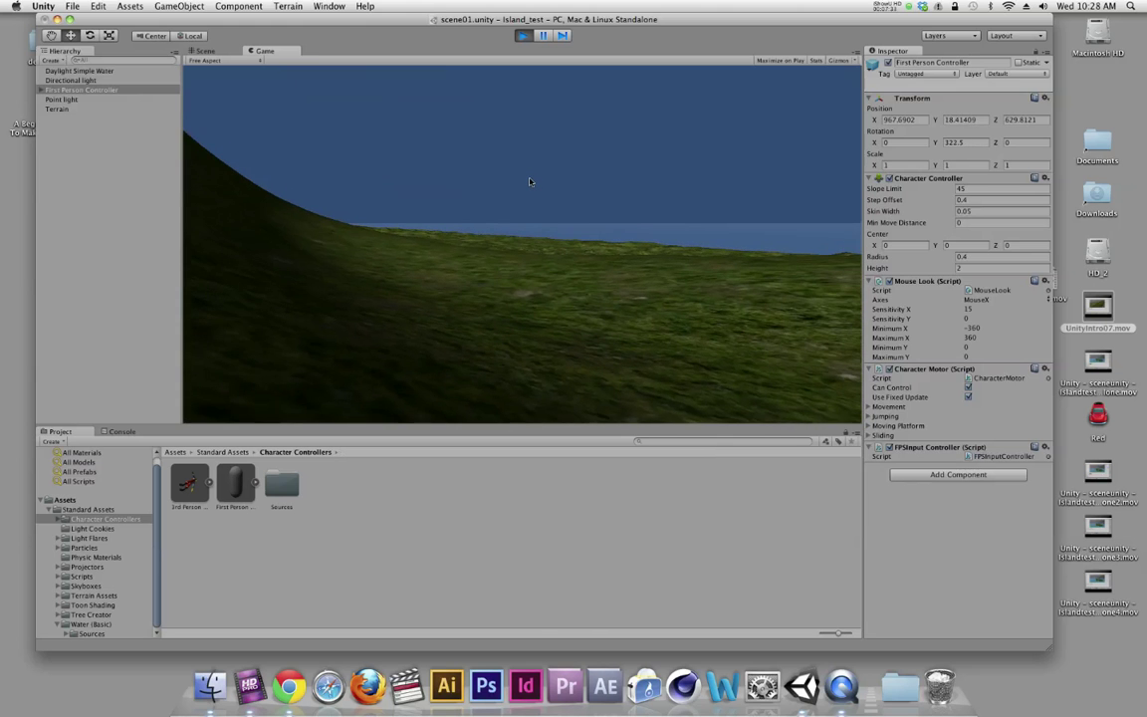
key(w)
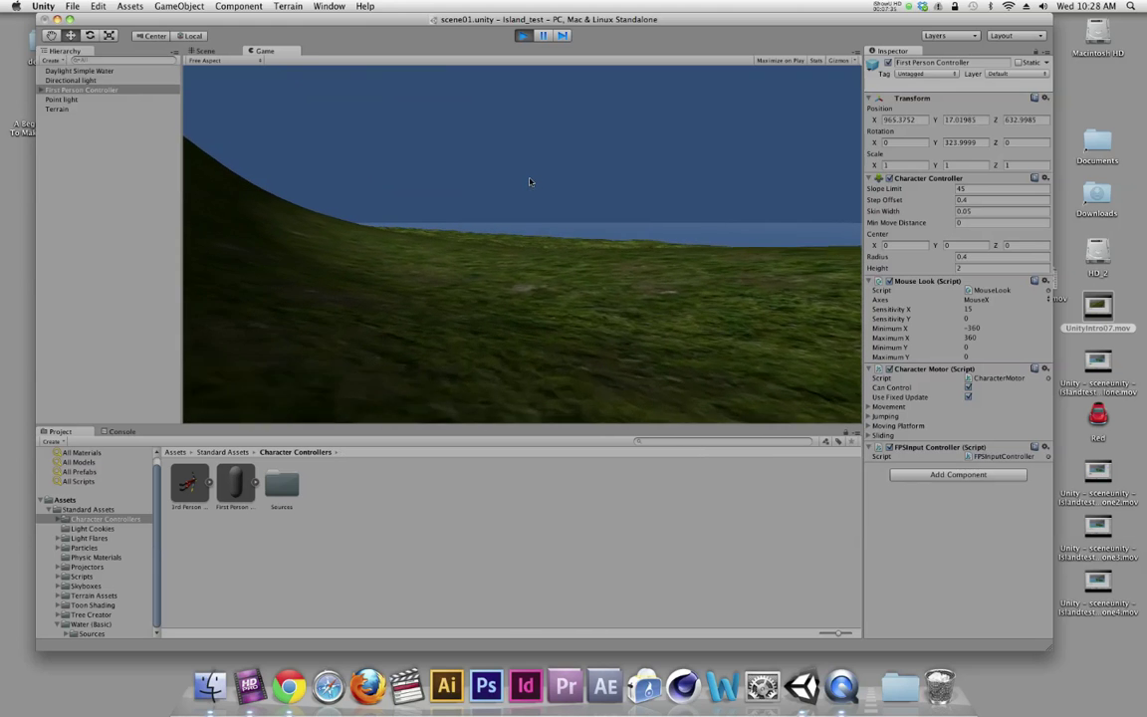
key(s)
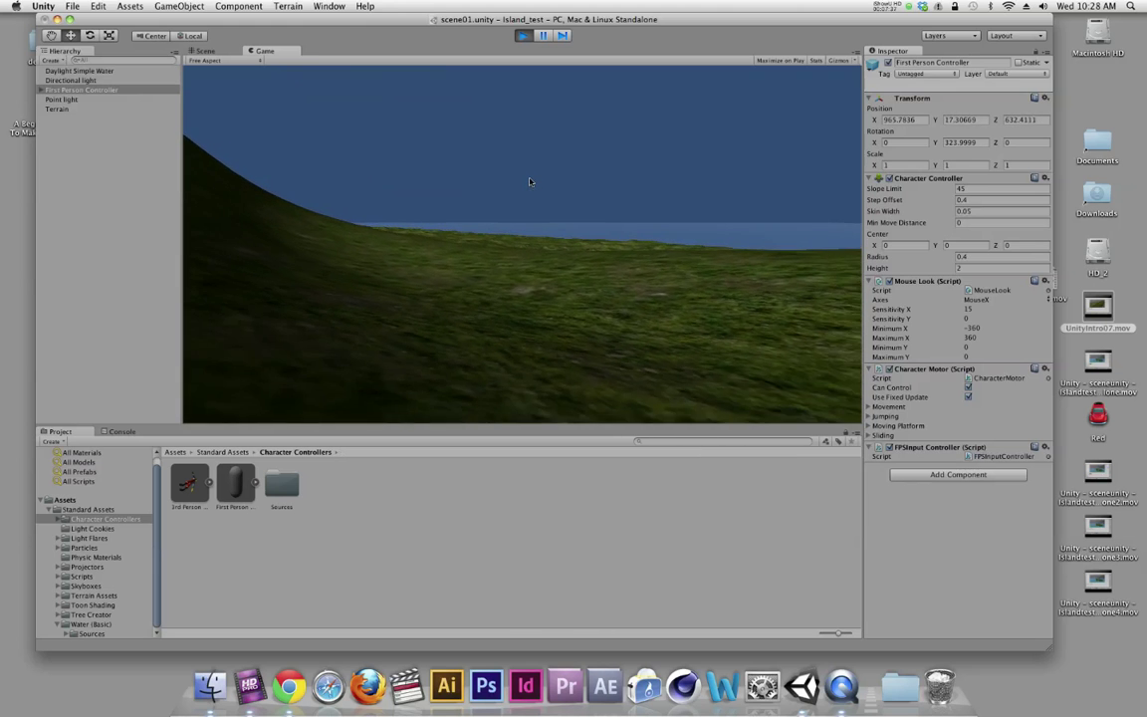
key(d)
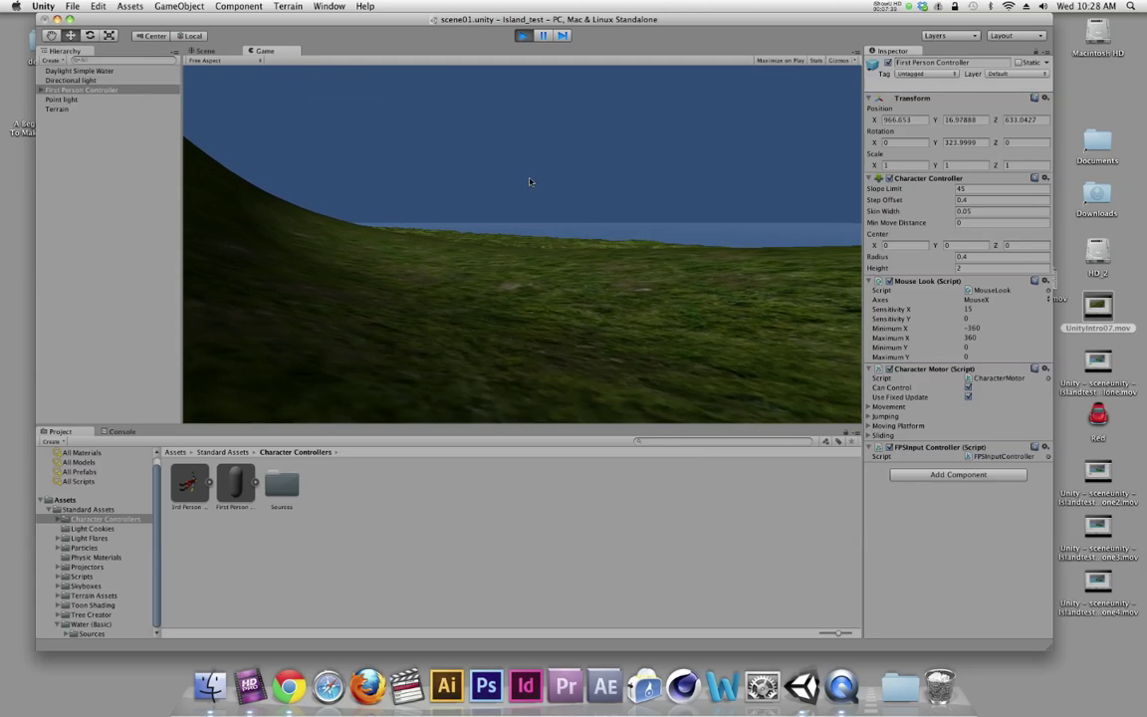
key(w)
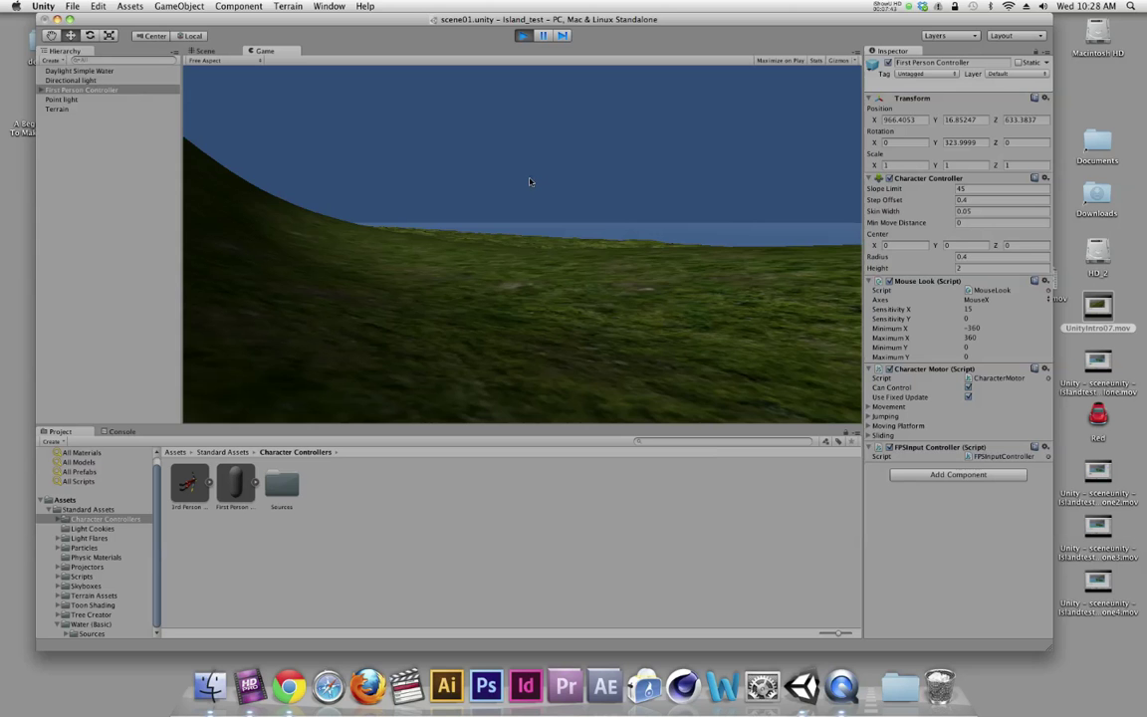
- Walk the character left across the grass, turn around and head down the slope
key(a)
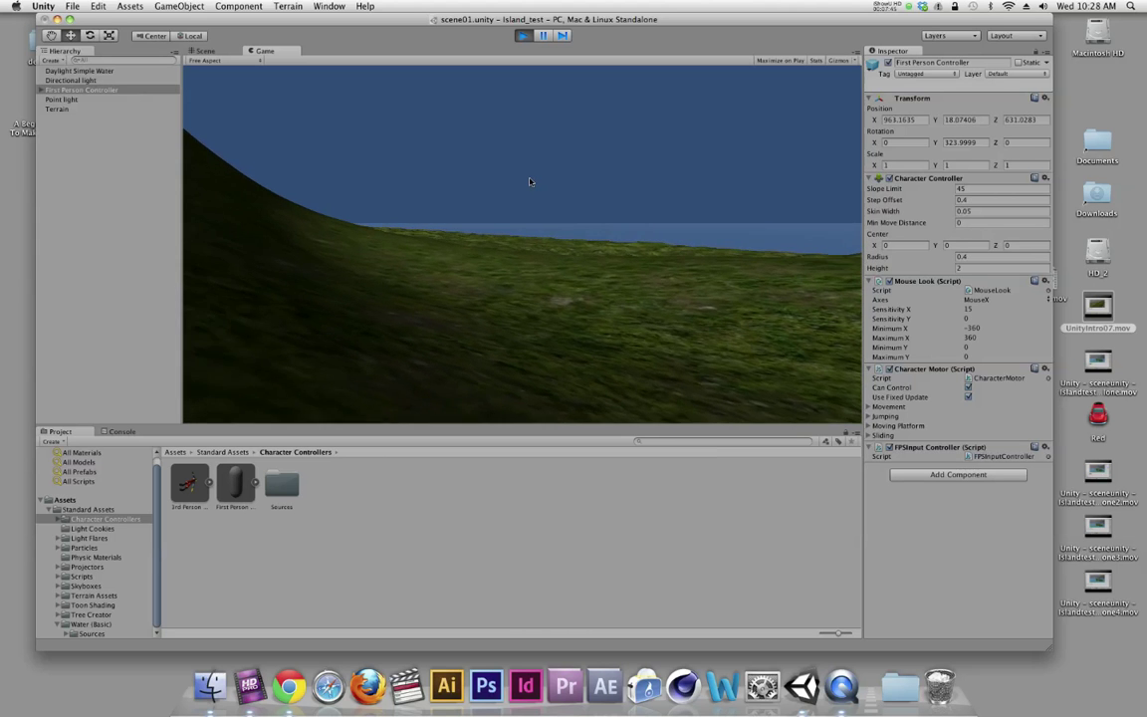
key(a)
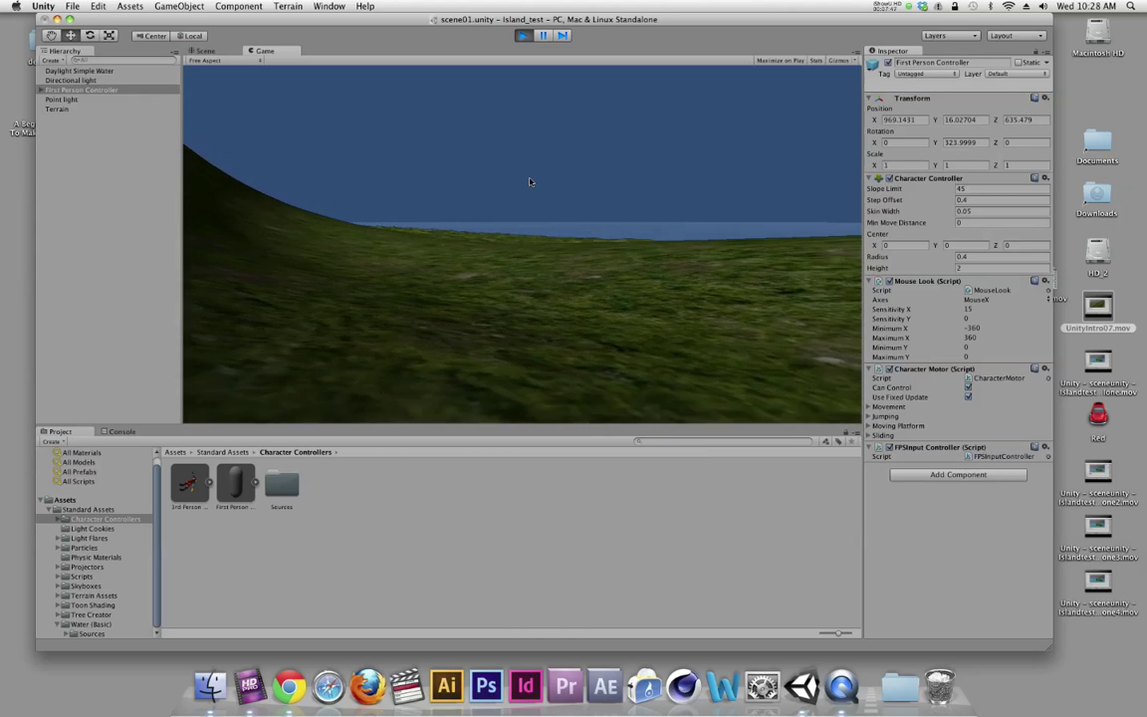
key(a)
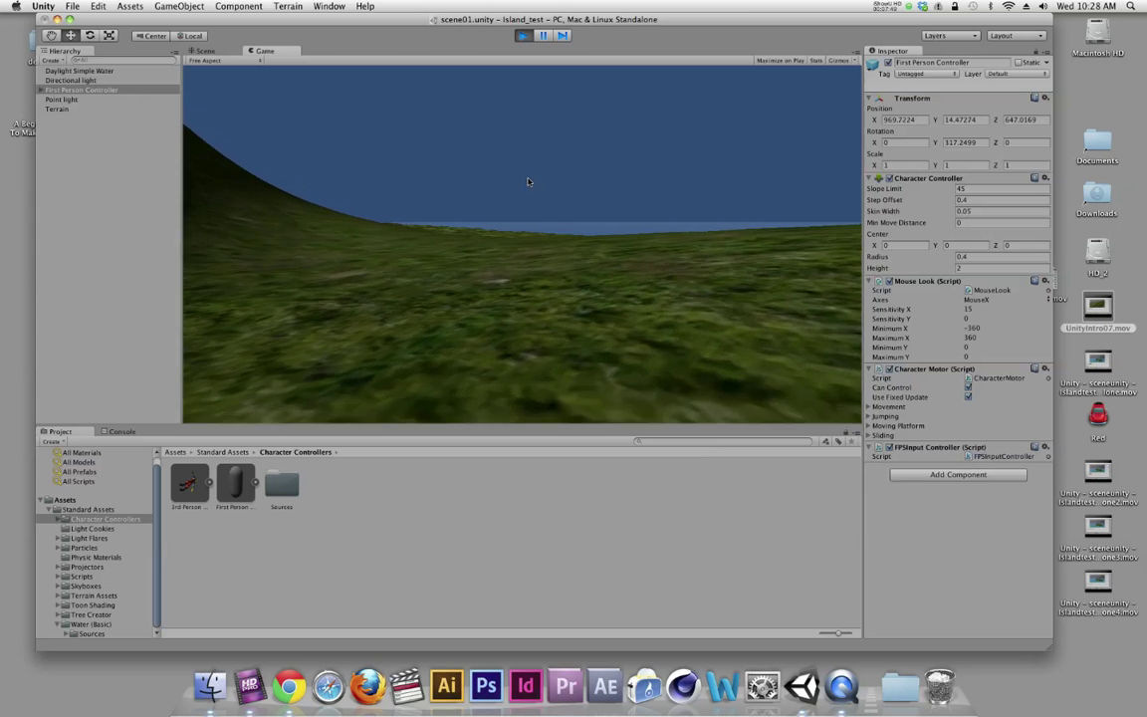
key(d)
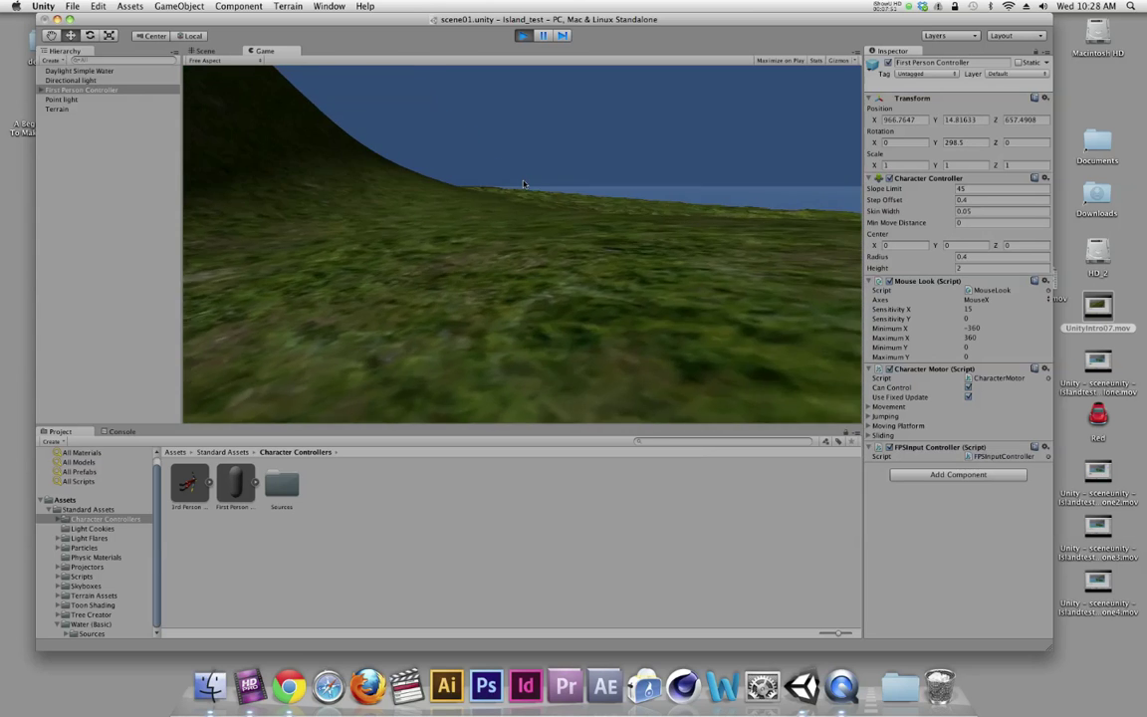
key(w)
key(d)
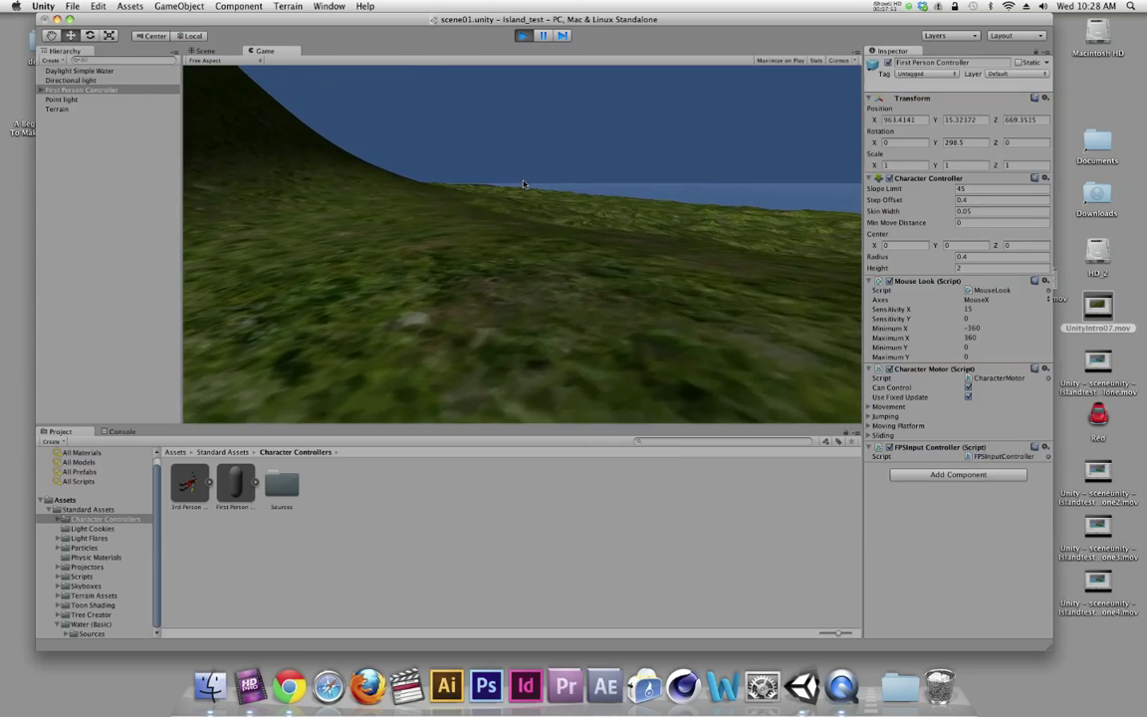
key(w)
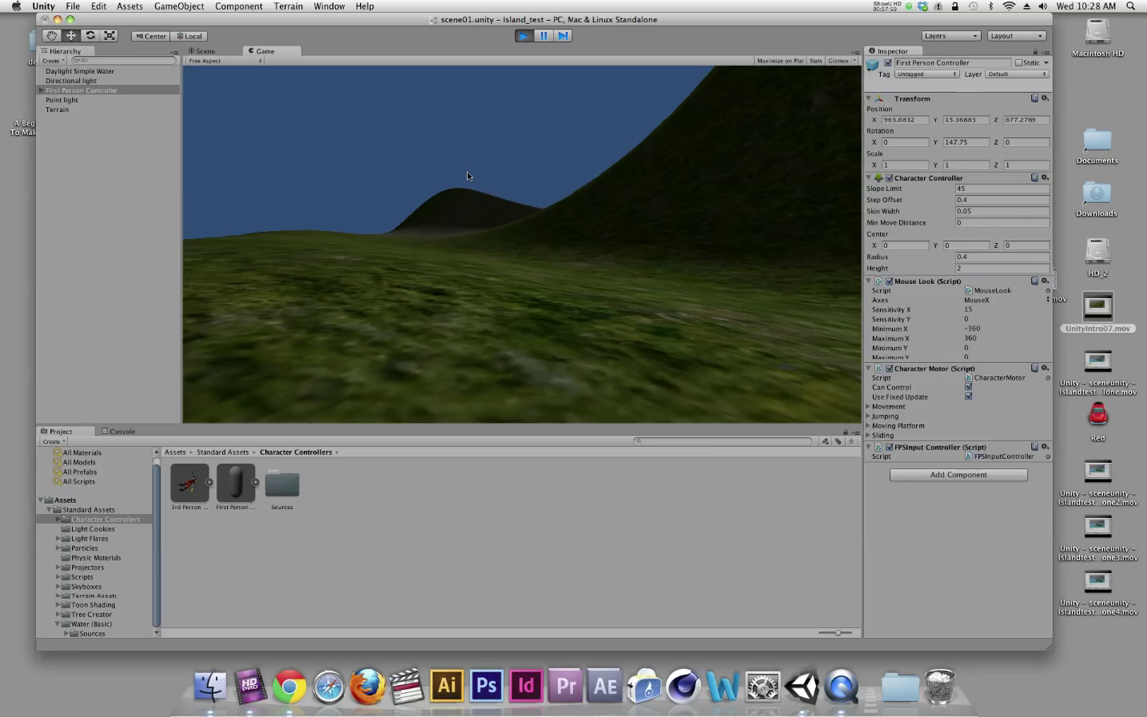
- Walk forward across the grassy slope and through the valley toward the hill
key(w)
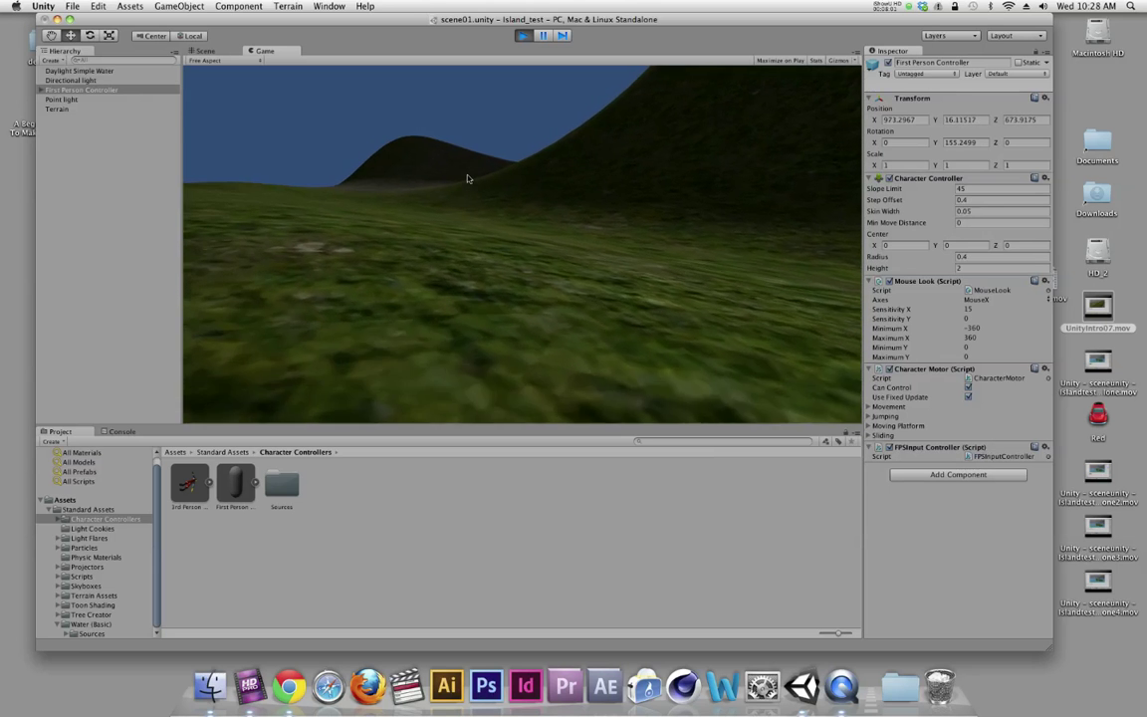
key(w)
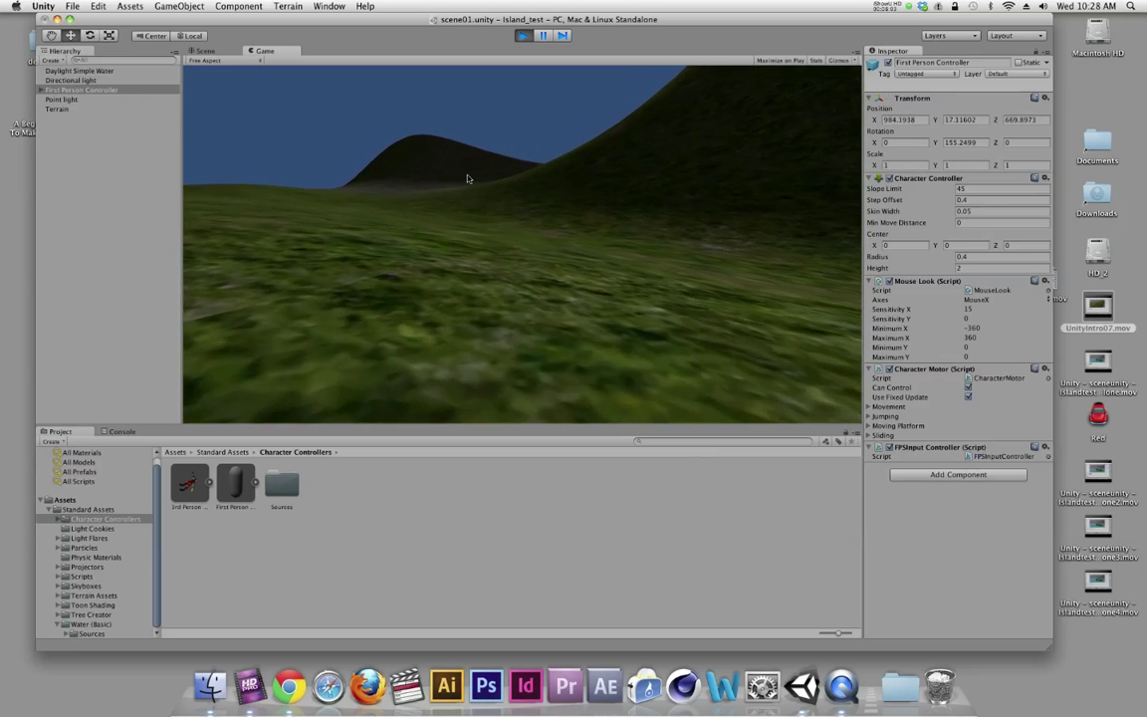
key(w)
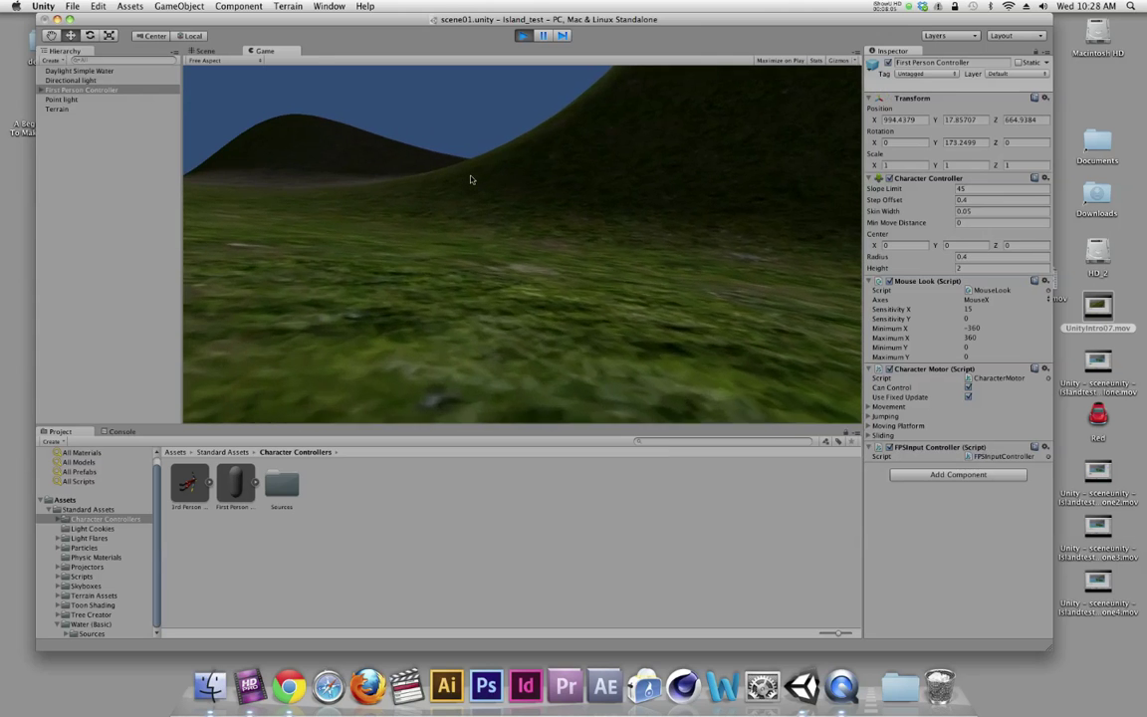
key(w)
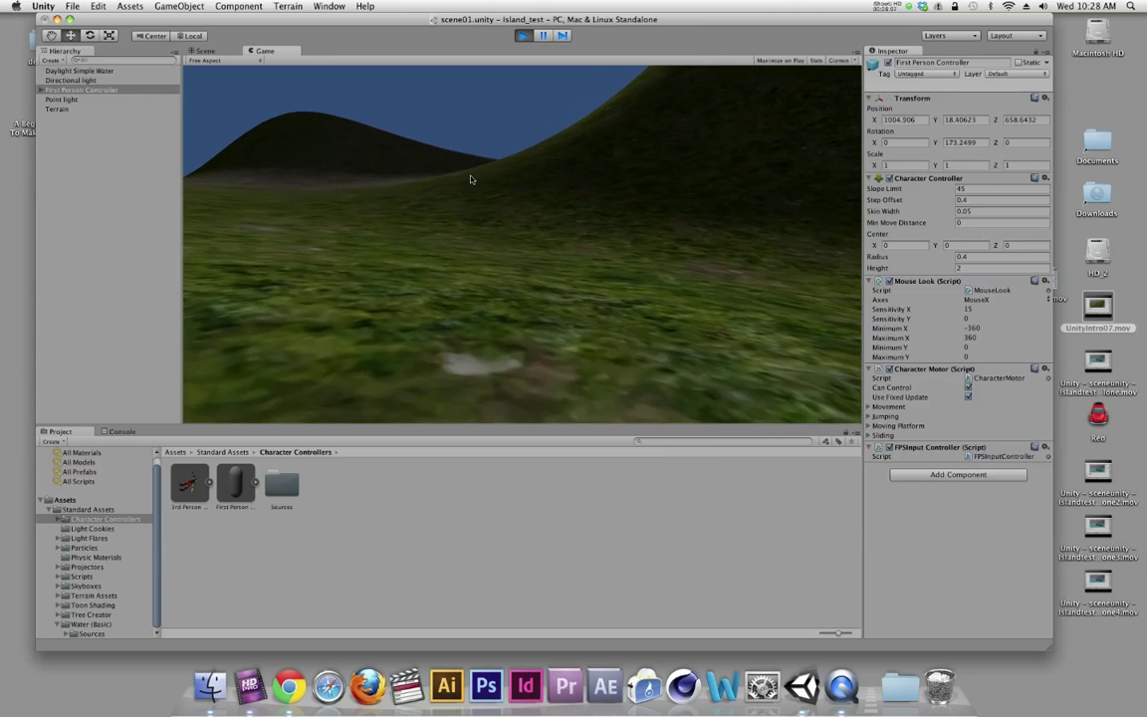
key(w)
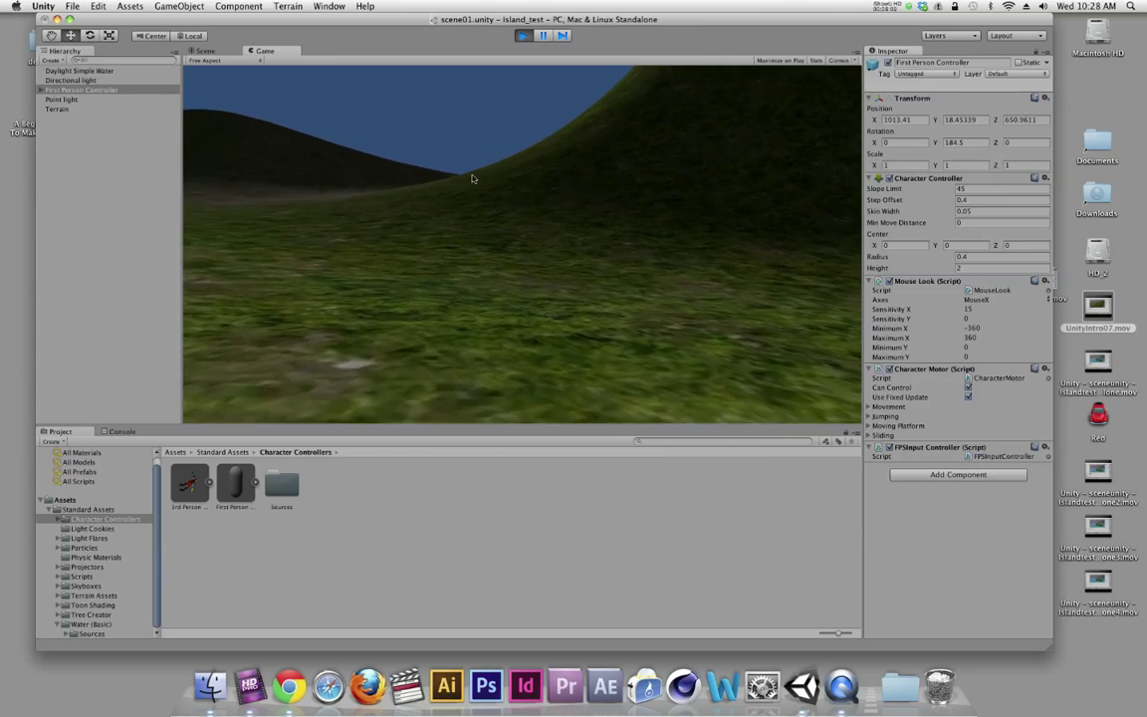
key(w)
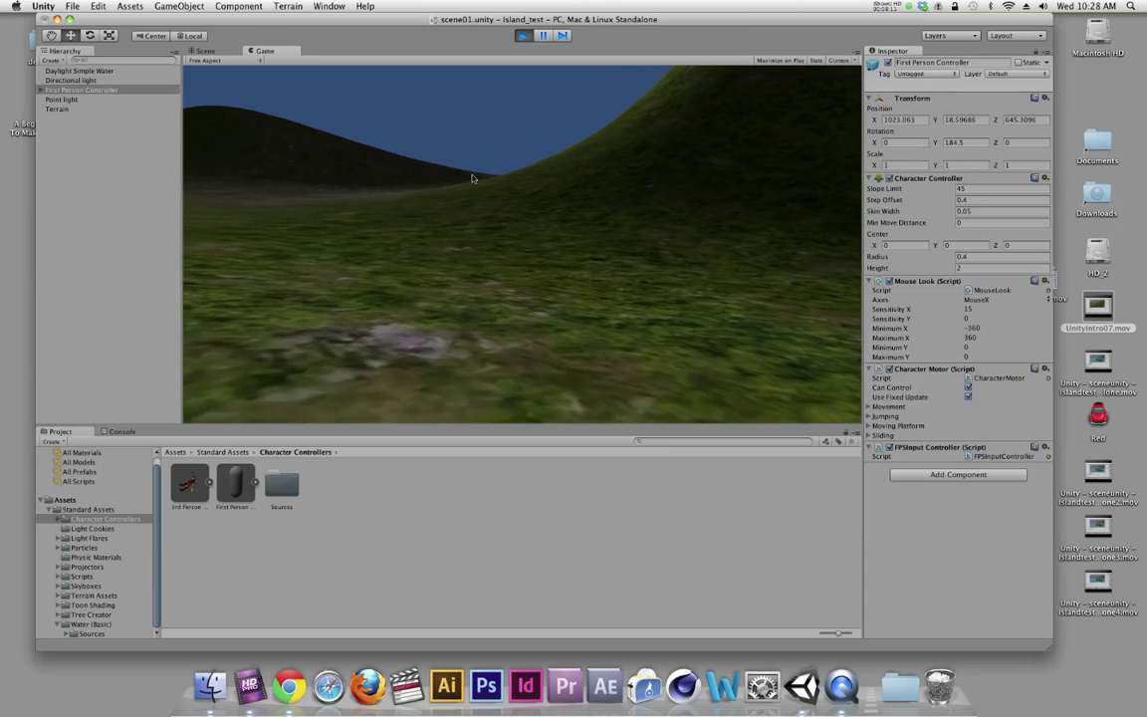
key(w)
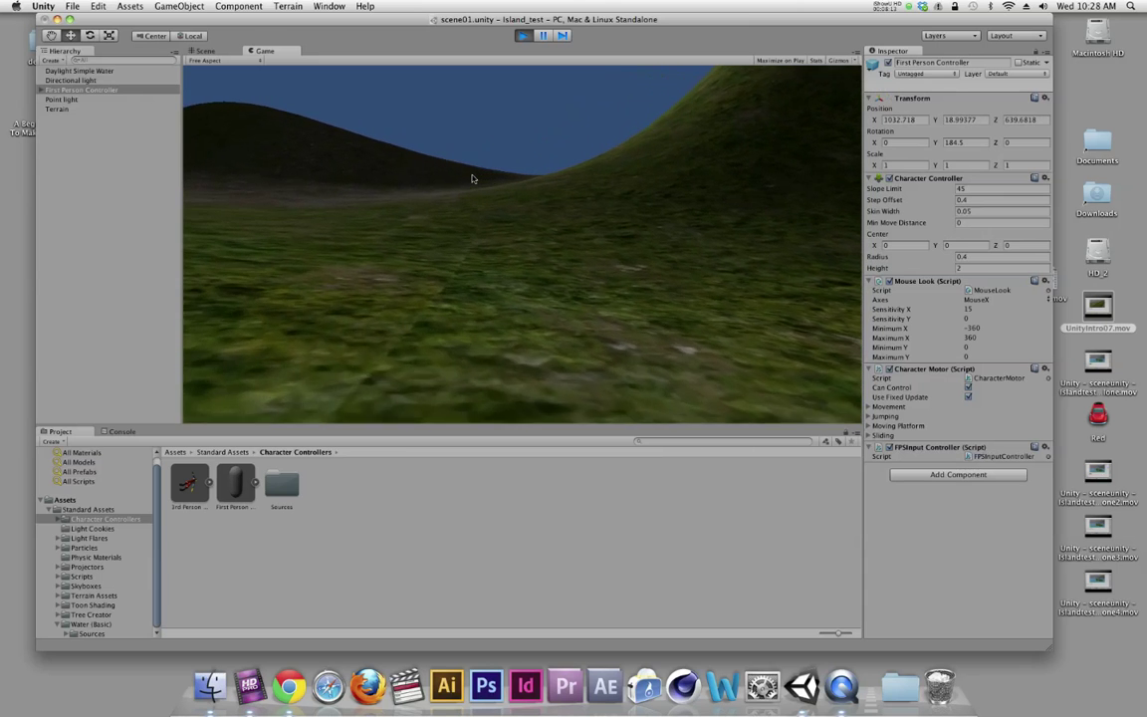
key(w)
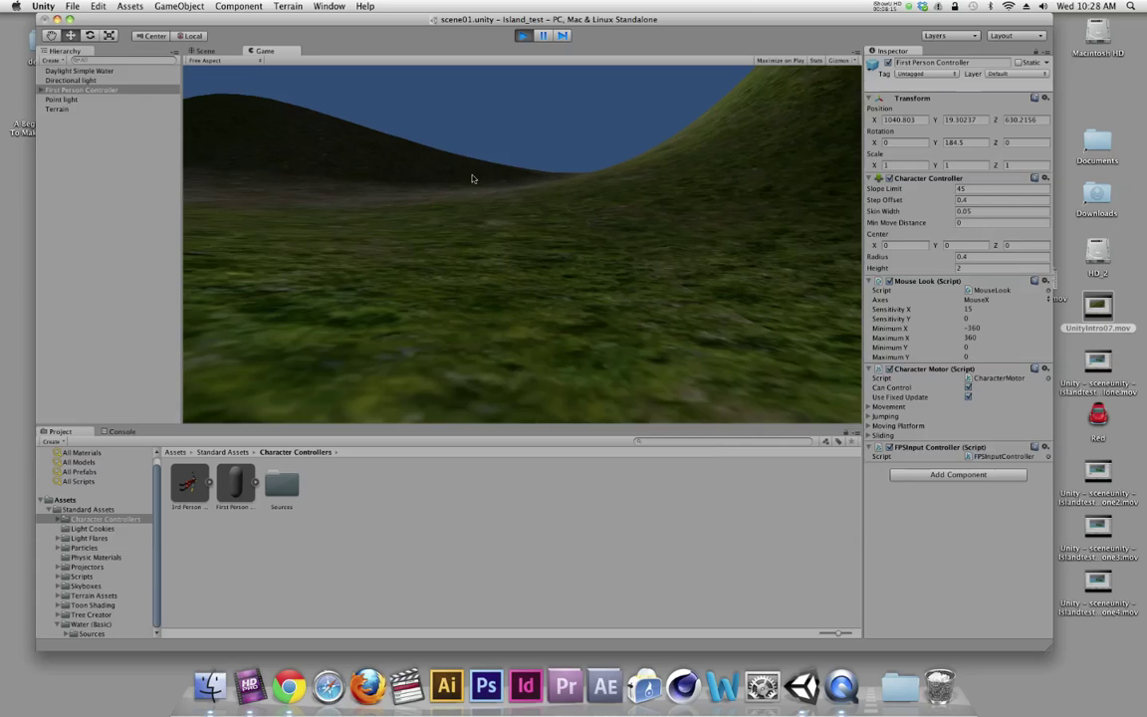
- Climb the rocky hillside, steering right then left toward the green hill
key(w)
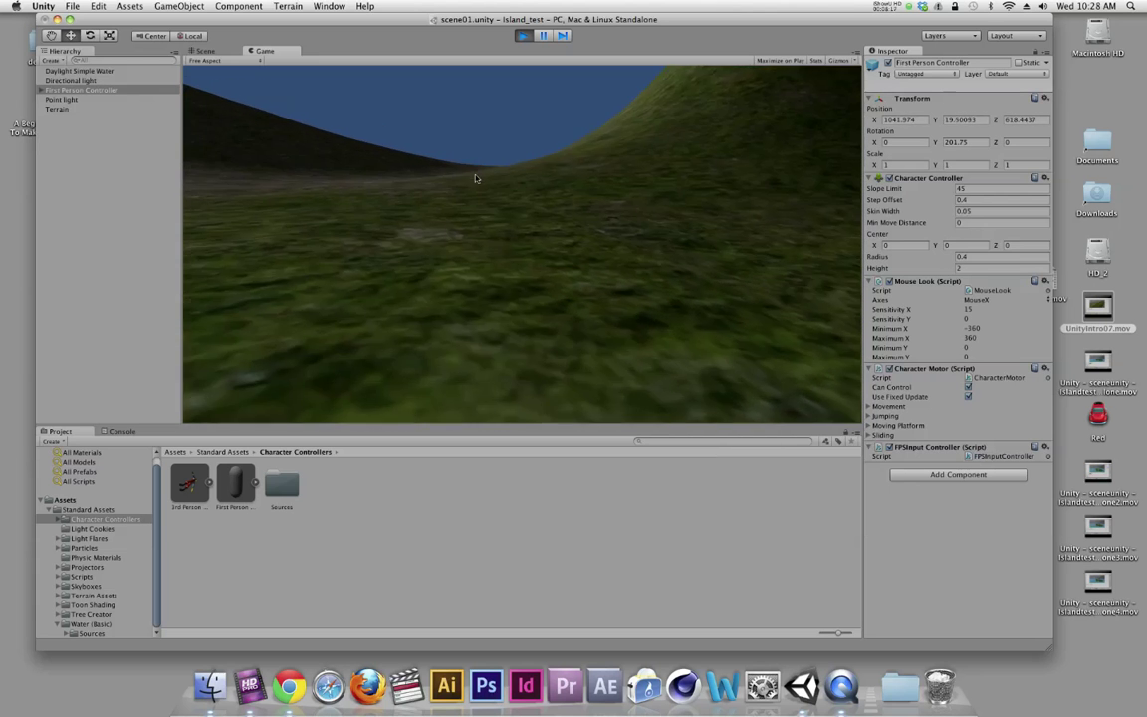
key(w)
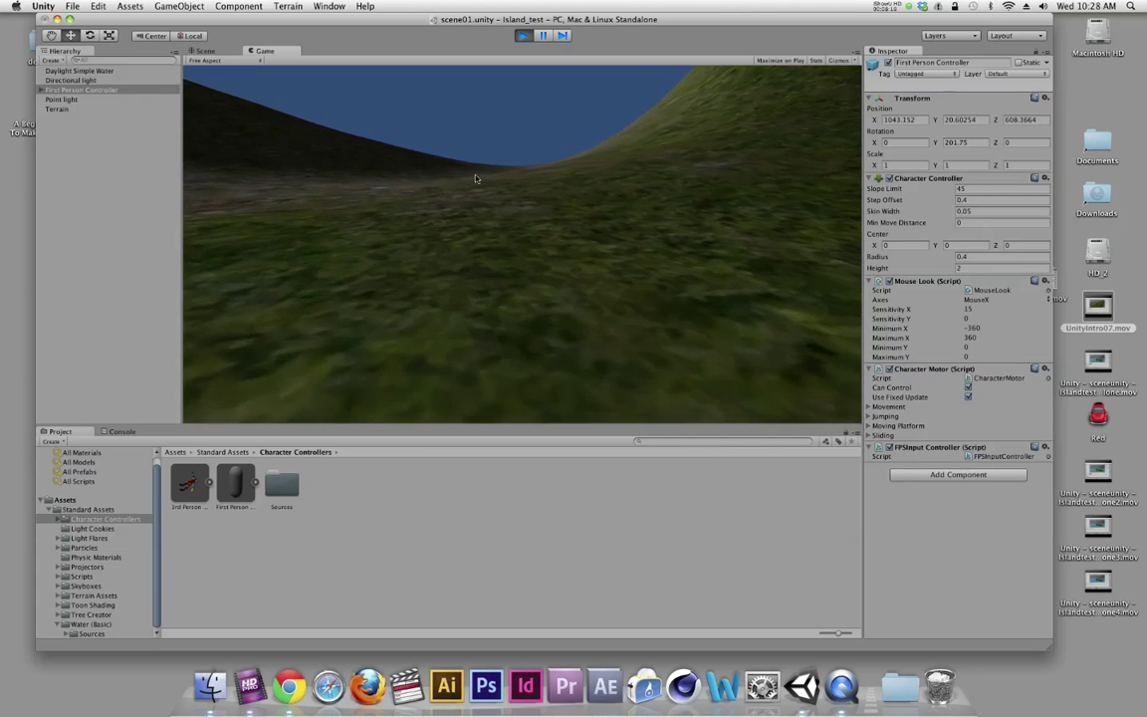
key(w)
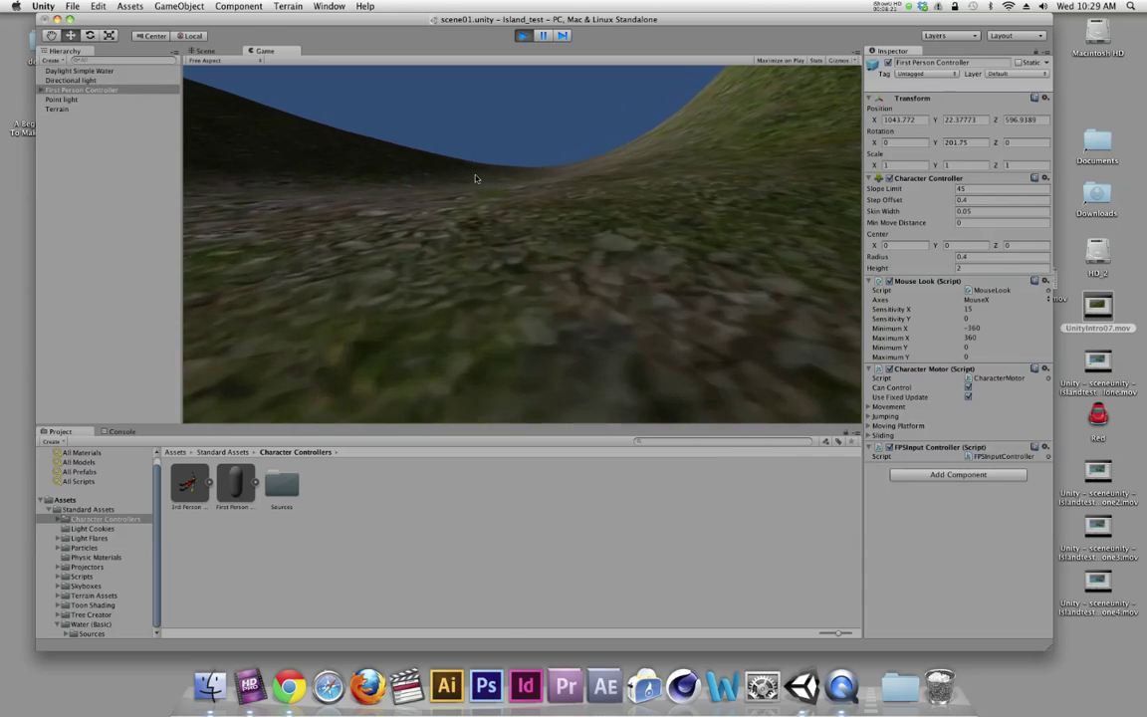
key(w)
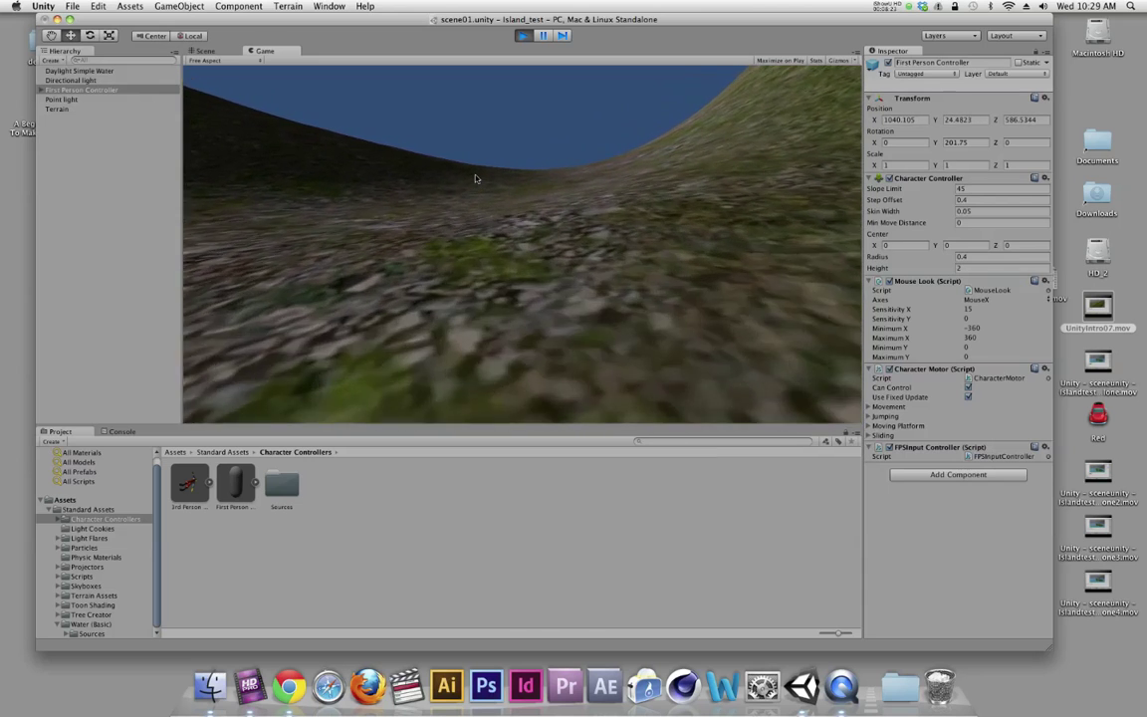
key(w)
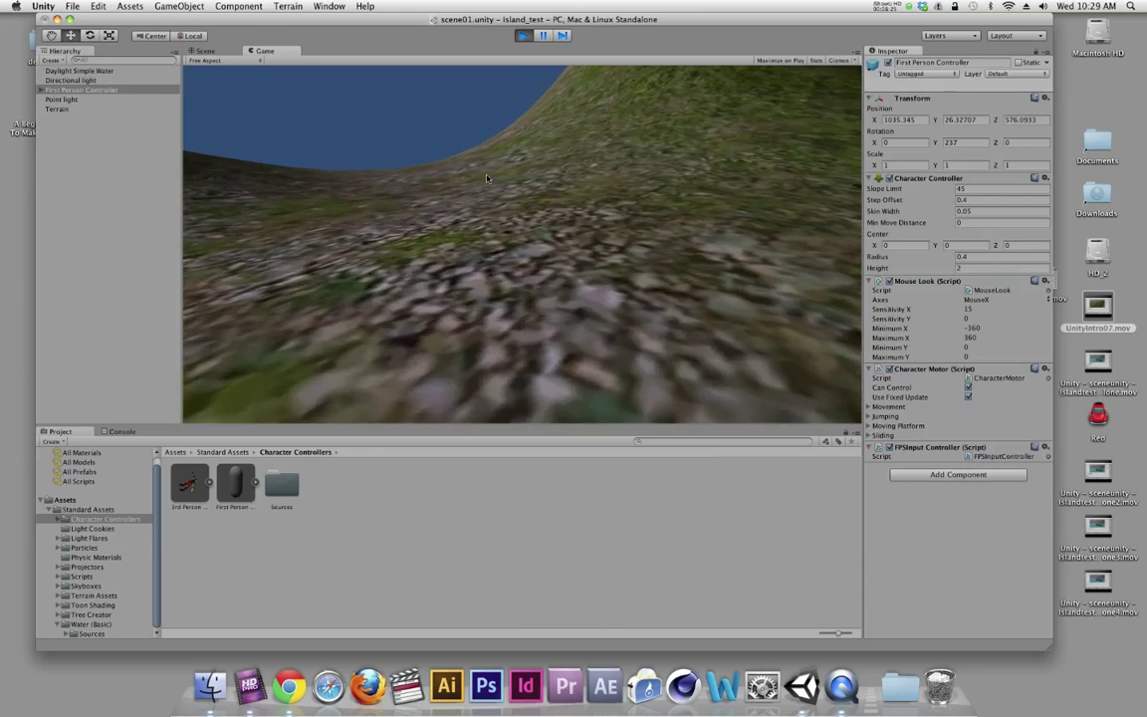
key(w)
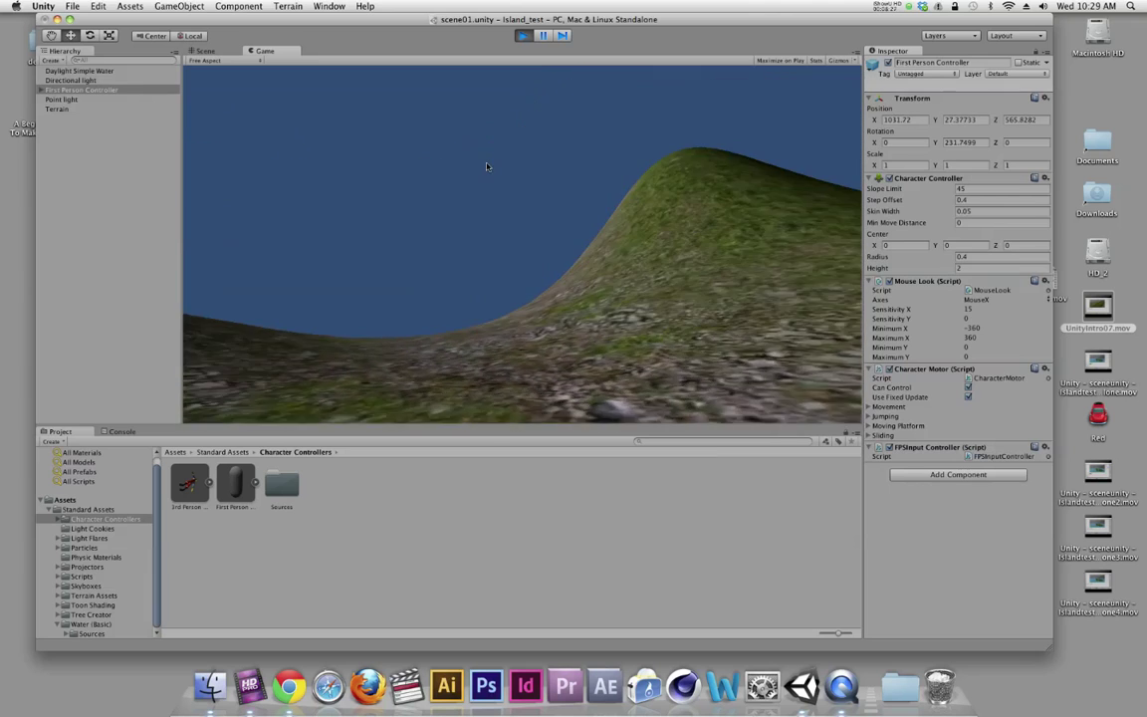
key(w)
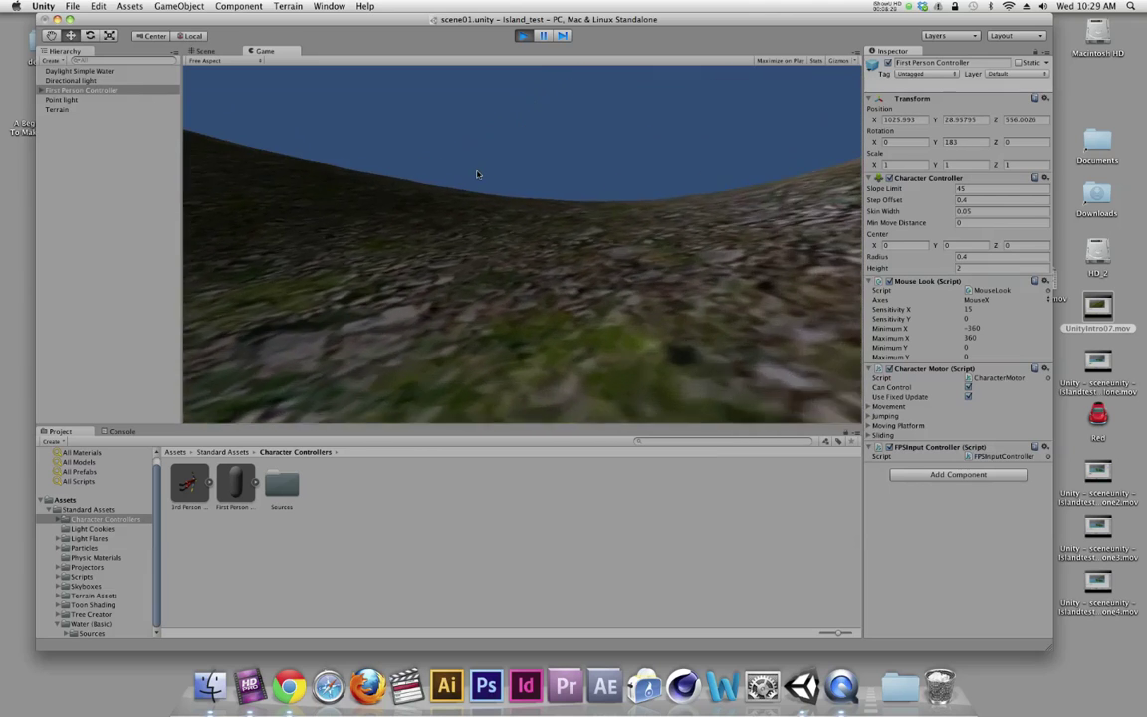
key(w)
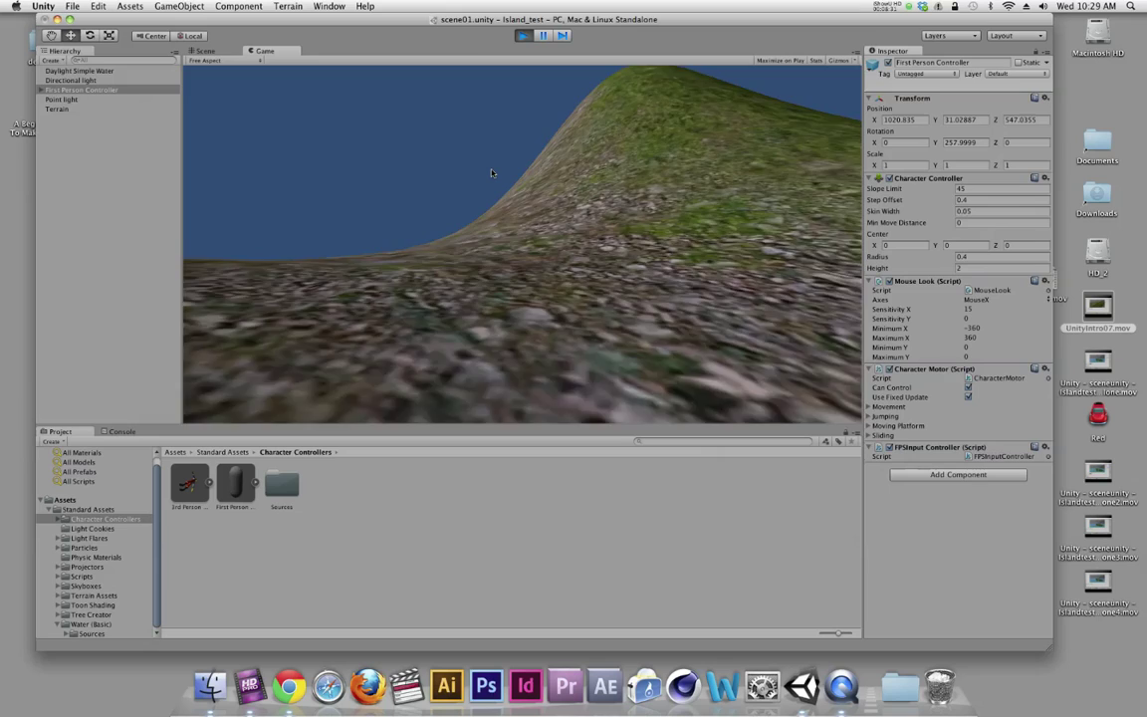
- Reach the ridge, then move slightly down the slope facing the lake and hills
key(w)
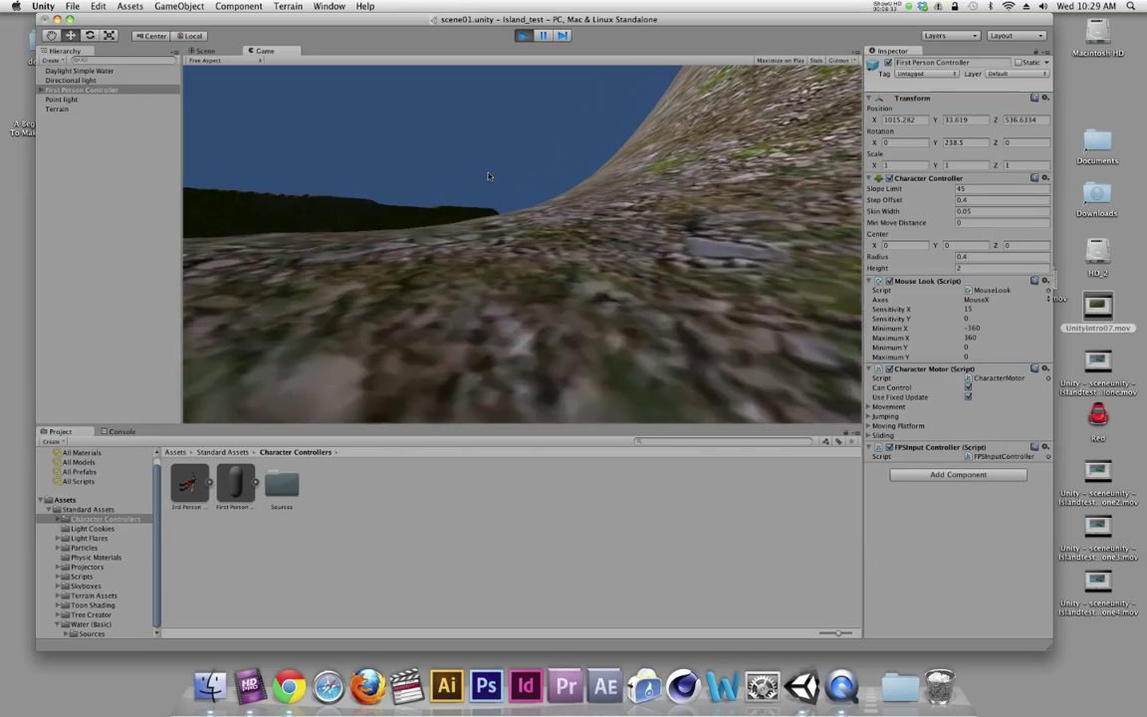
key(w)
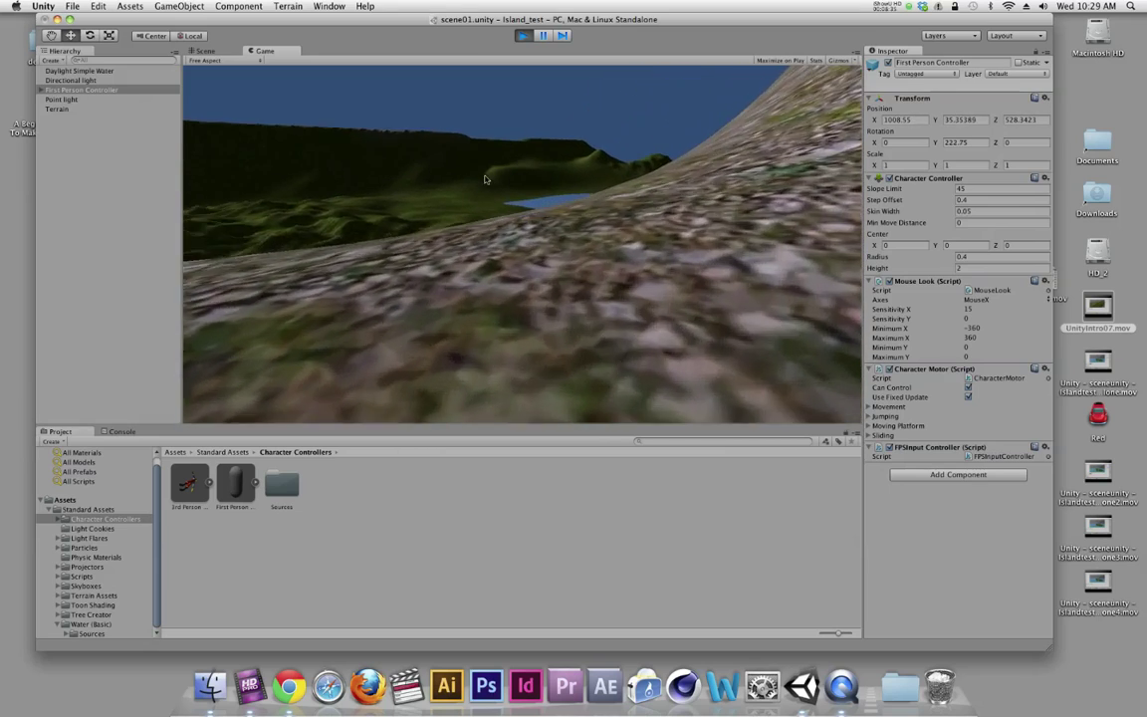
key(w)
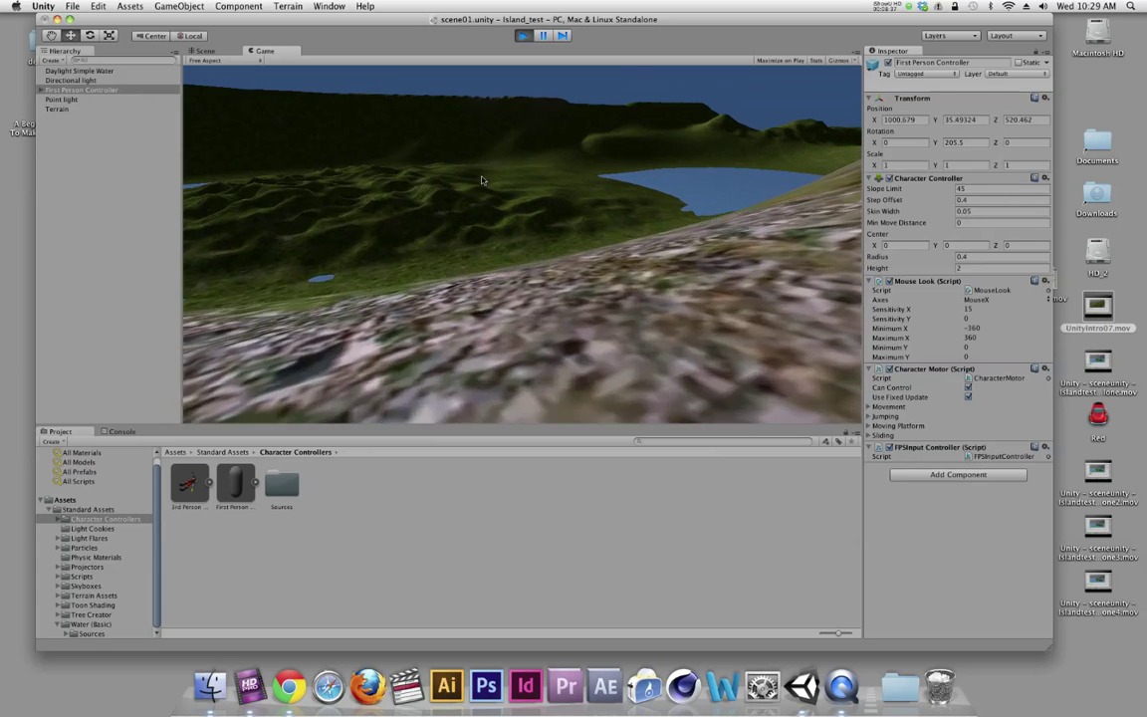
key(w)
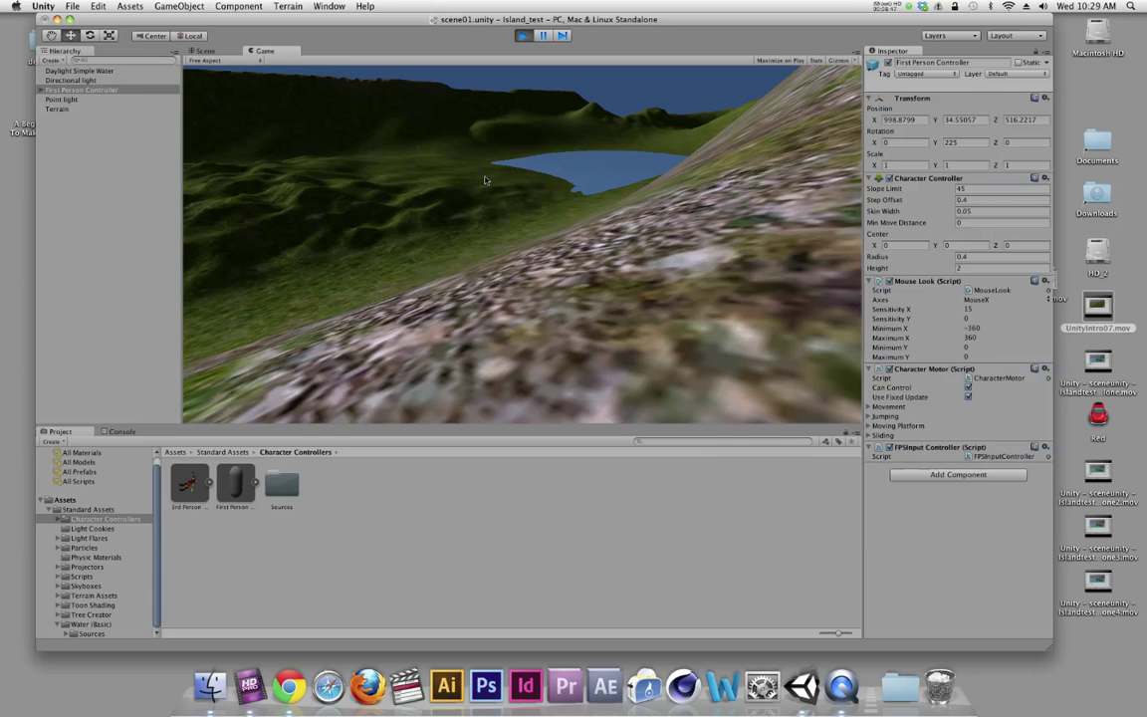
key(w)
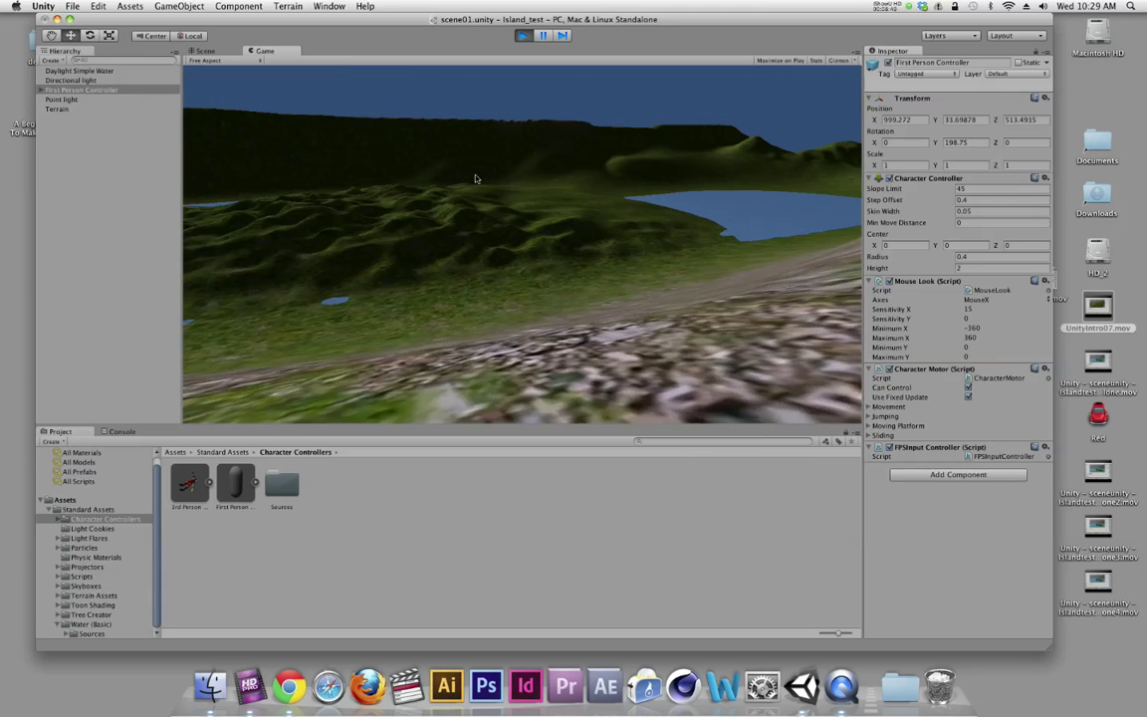